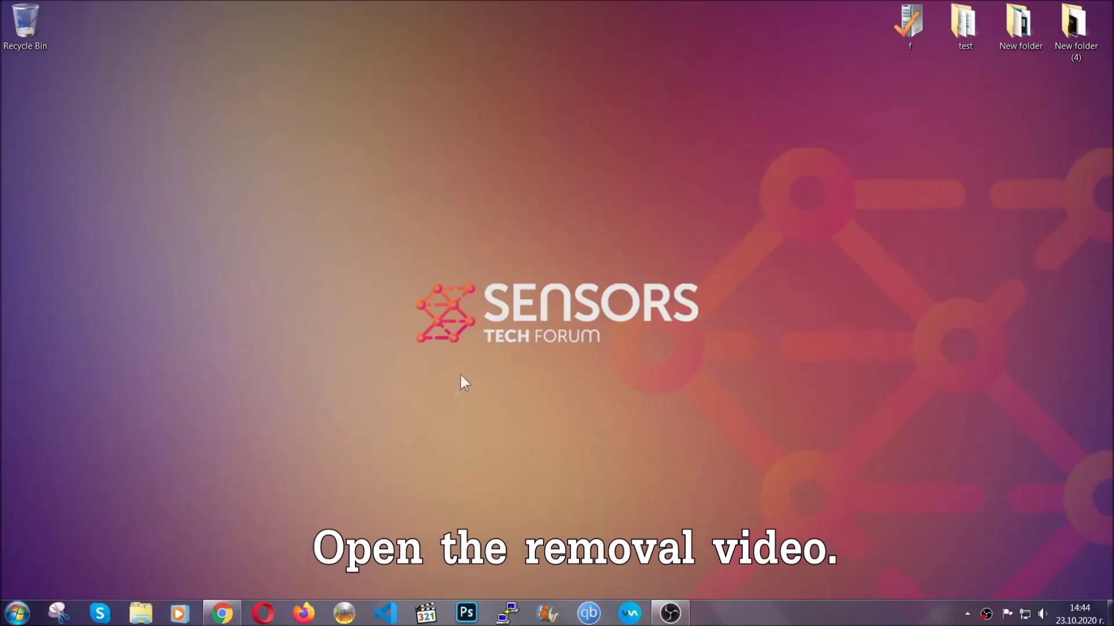
- Download SpyHunter-Installer.exe via the video description's SensorsTechForum link and launch it
left_click(222, 615)
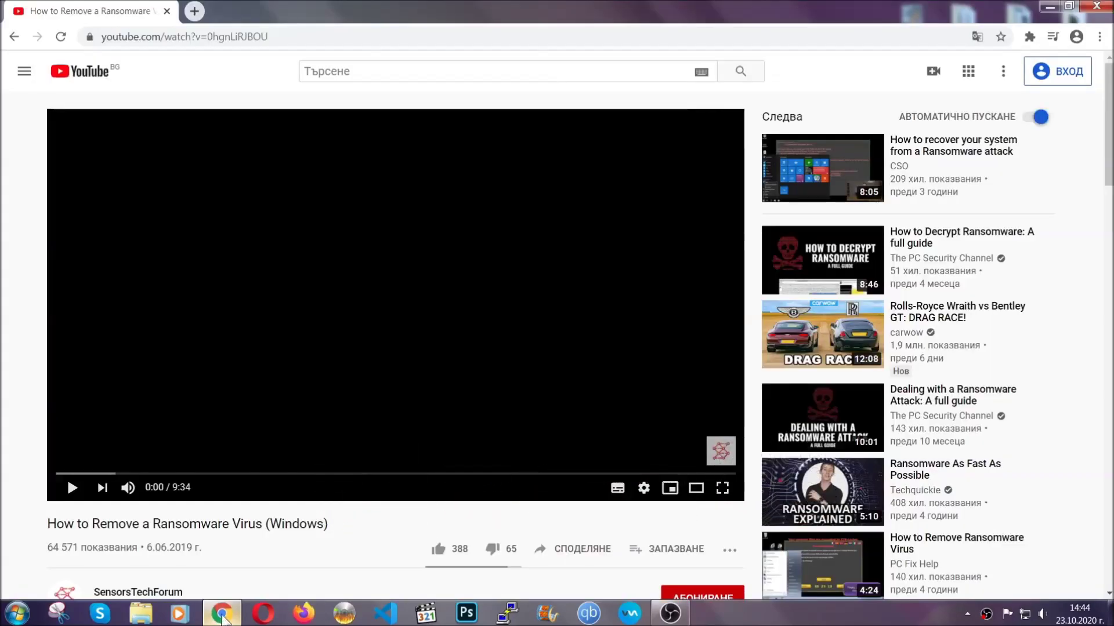
scroll(203, 471, "down", 4)
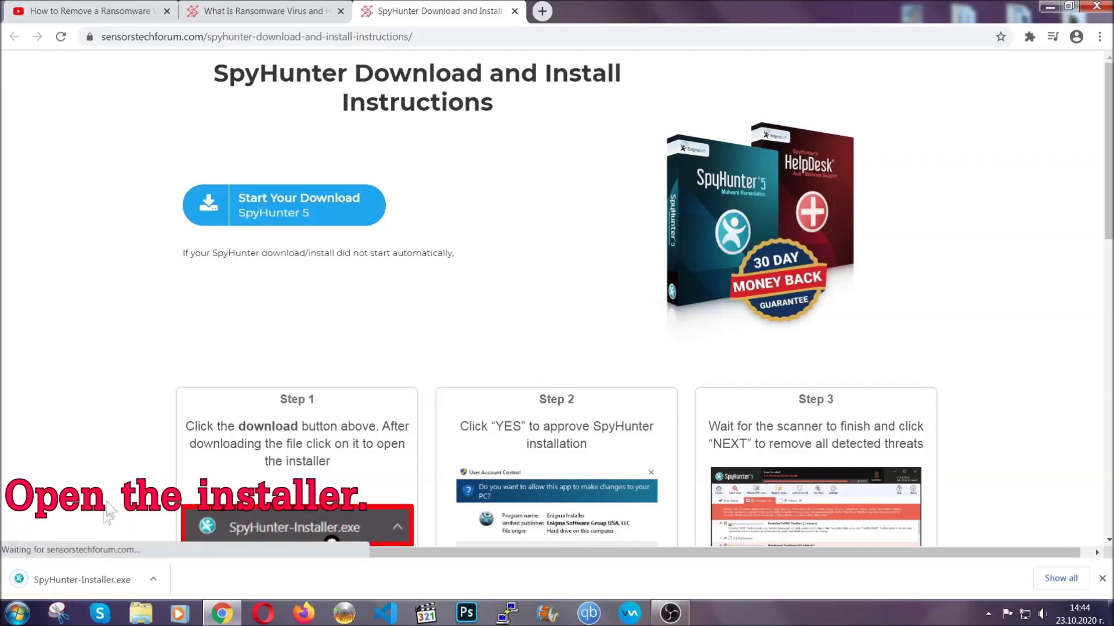
left_click(83, 580)
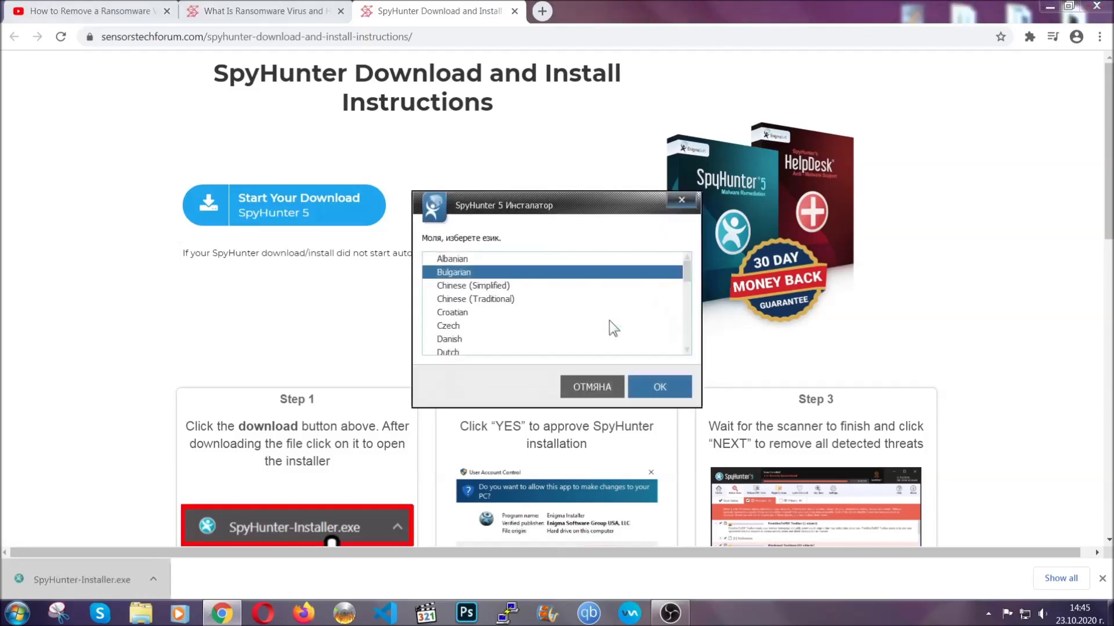
- Install SpyHunter 5 in English, accepting the EULA and Privacy Policy, then close the installer
scroll(571, 318, "down", 2)
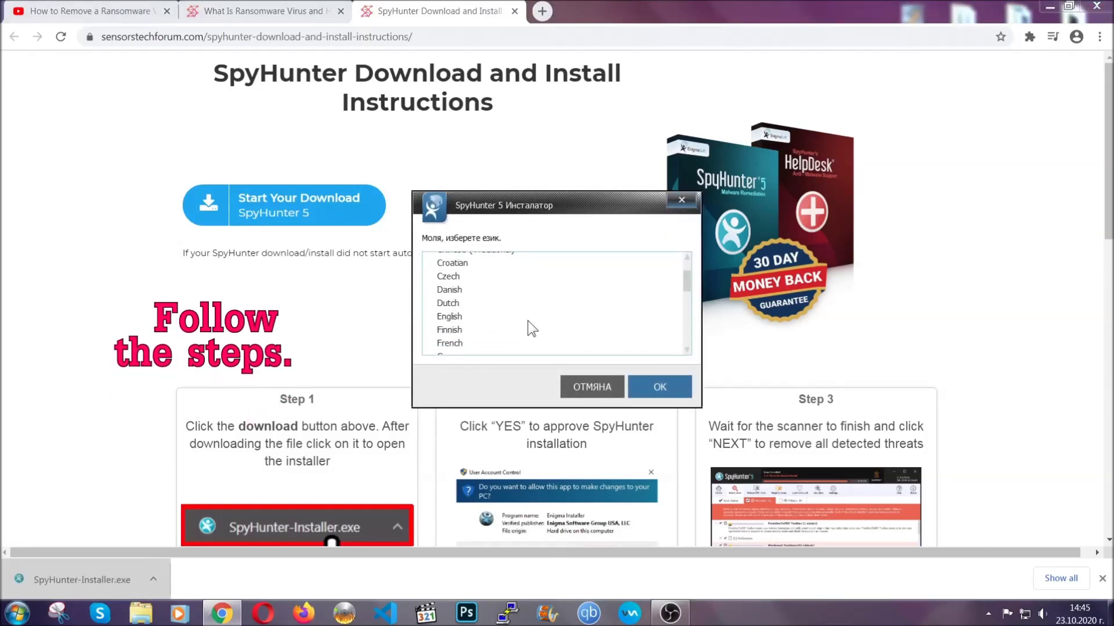
left_click(523, 317)
left_click(647, 386)
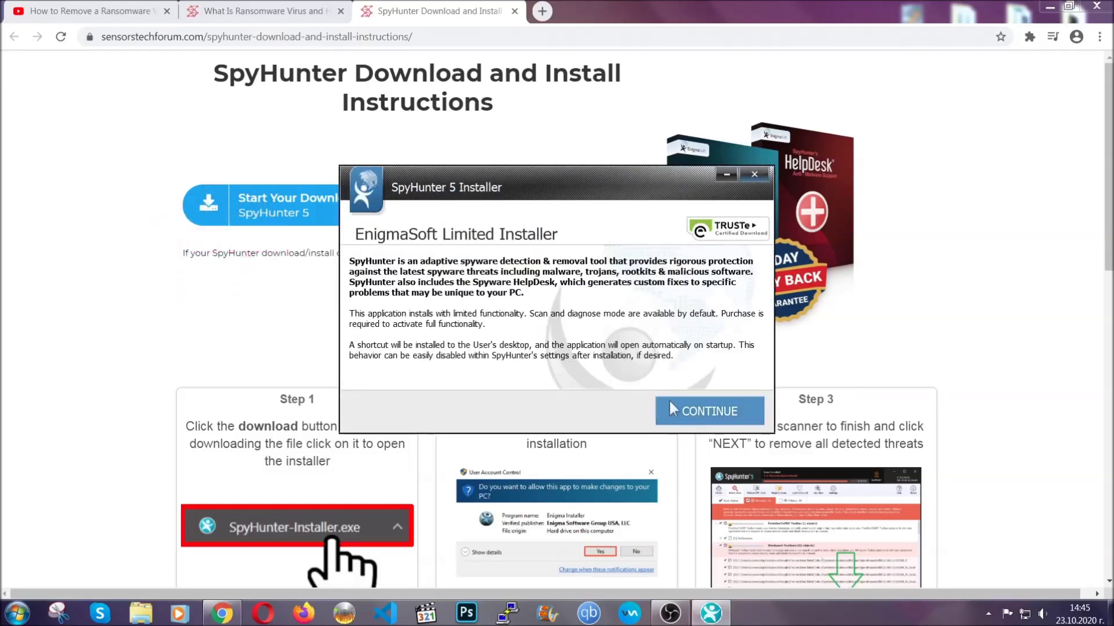
left_click(670, 400)
left_click(638, 376)
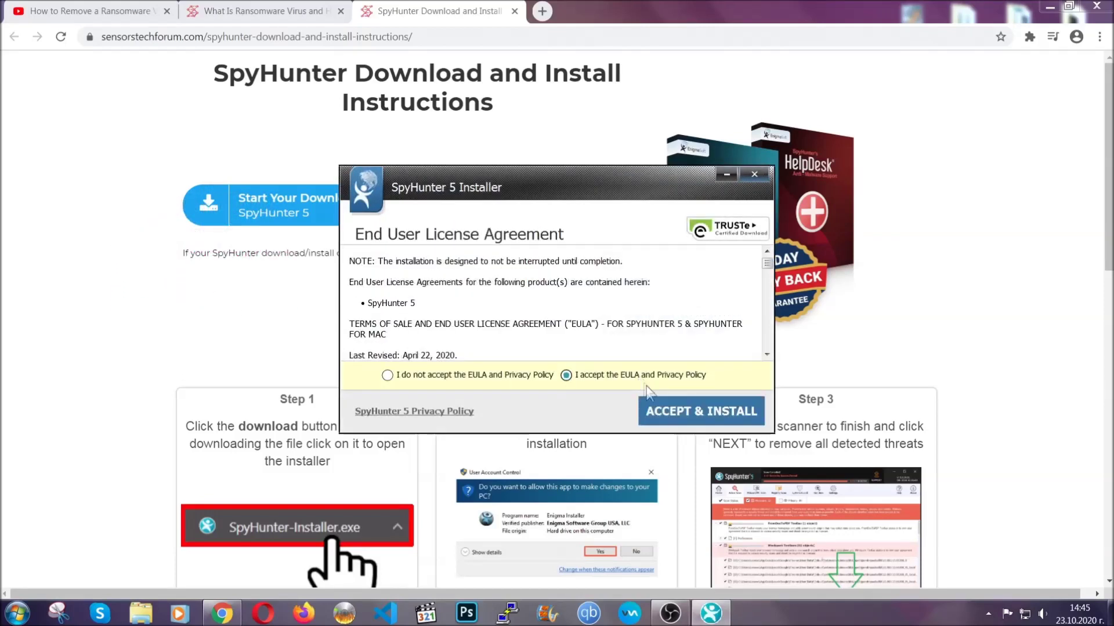
left_click(663, 411)
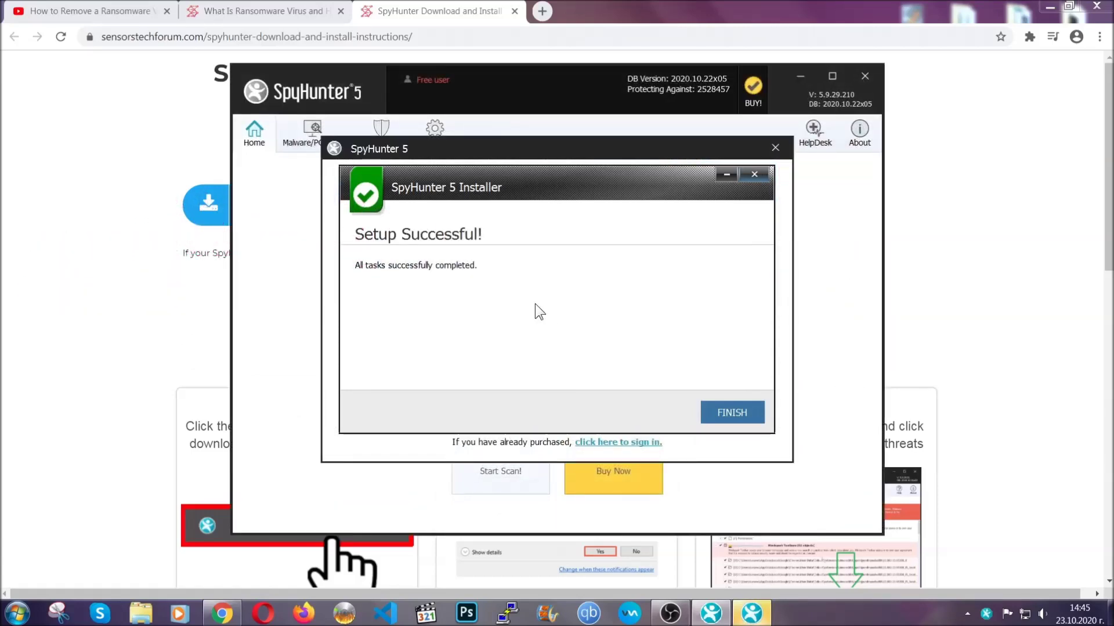
left_click(712, 414)
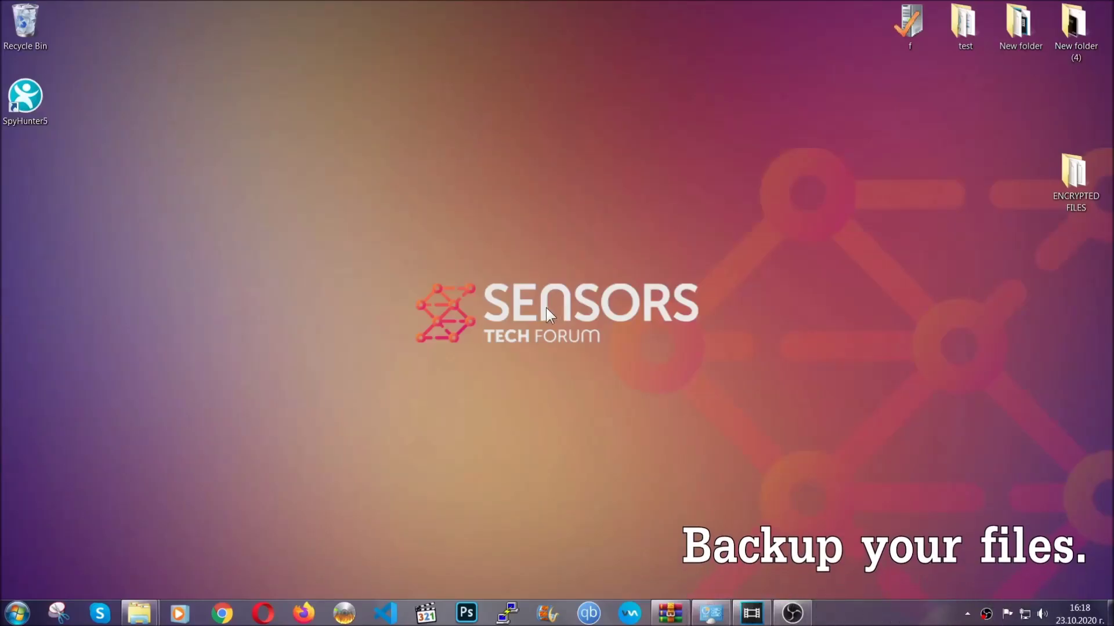
- Select and copy the six .efji files in the ENCRYPTED FILES folder
double_click(1067, 178)
left_click_drag(418, 288, 869, 206)
right_click(868, 206)
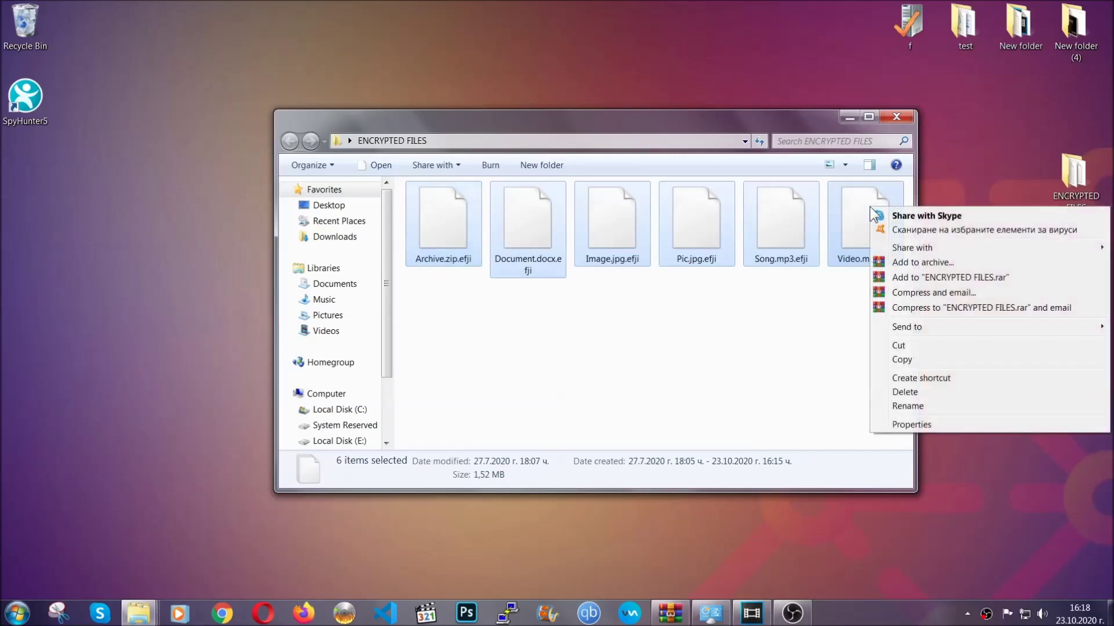
left_click(900, 360)
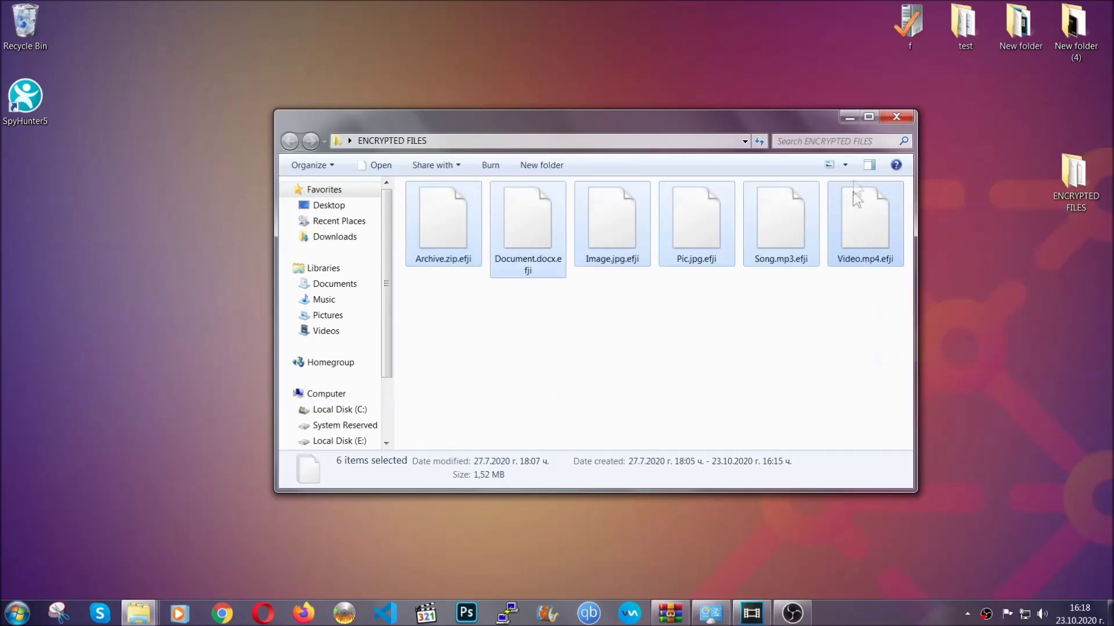
left_click(850, 117)
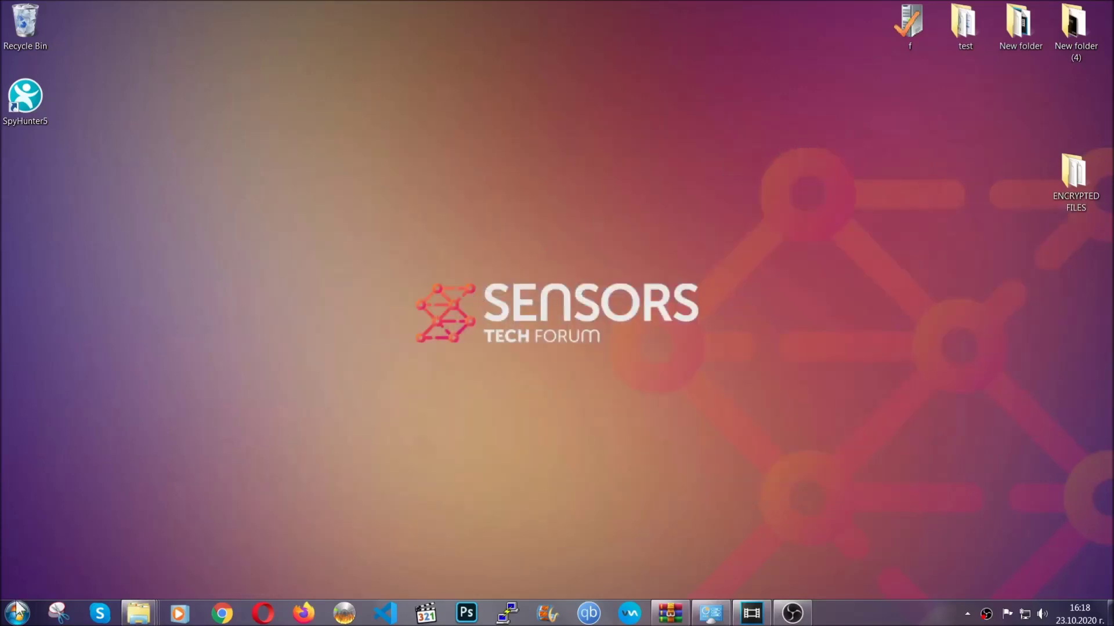
- Paste the six copied files onto FLASH DRIVE (H:) and close the drive window
left_click(17, 612)
left_click(212, 433)
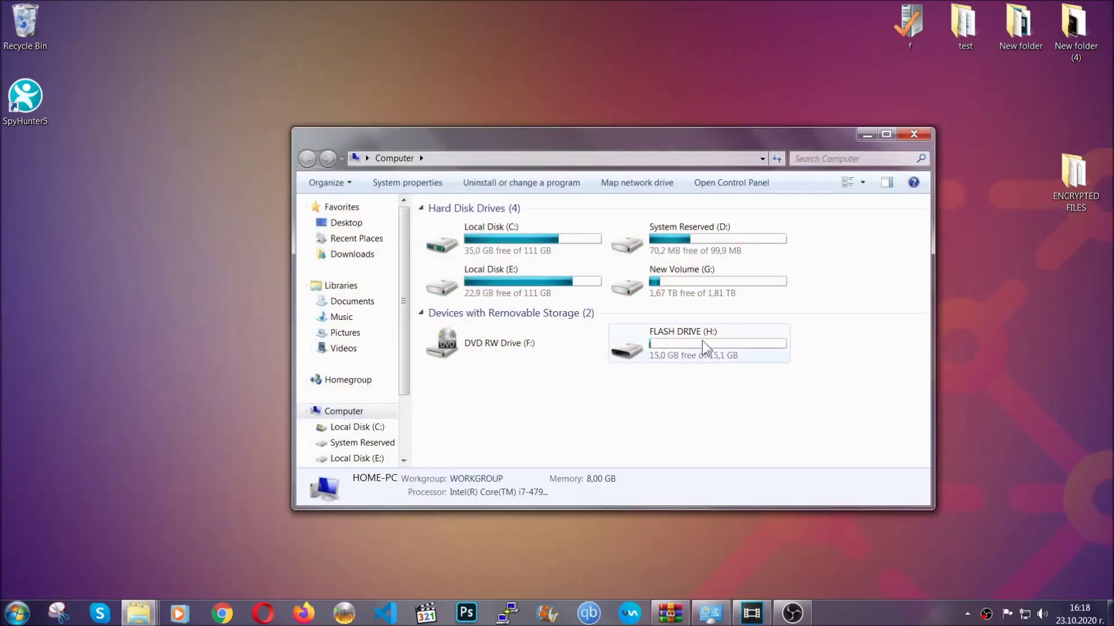
double_click(702, 340)
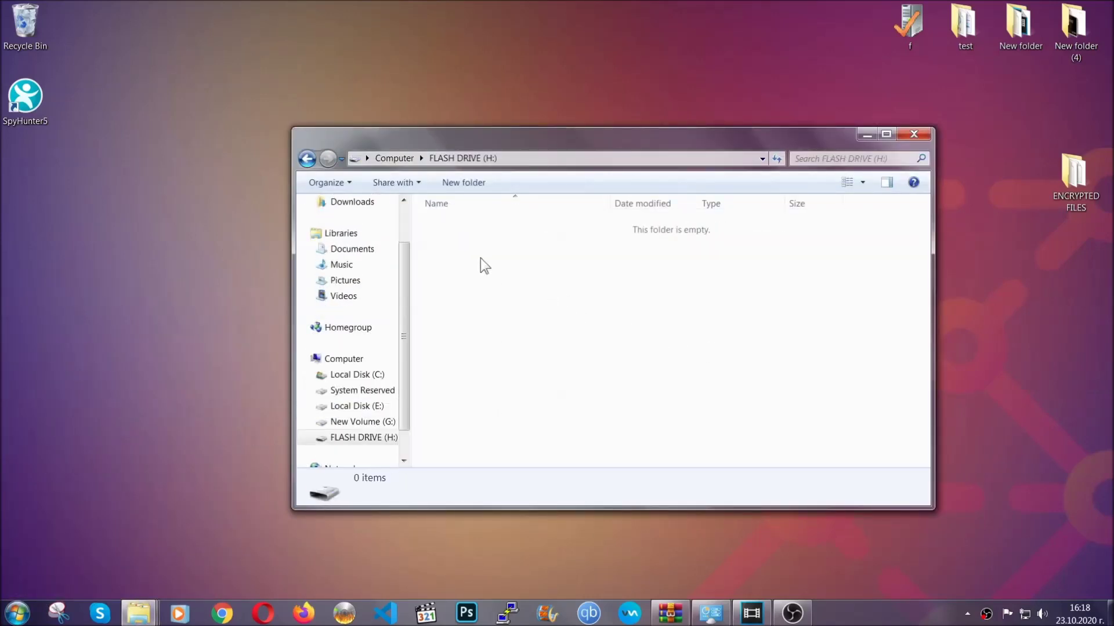
right_click(485, 266)
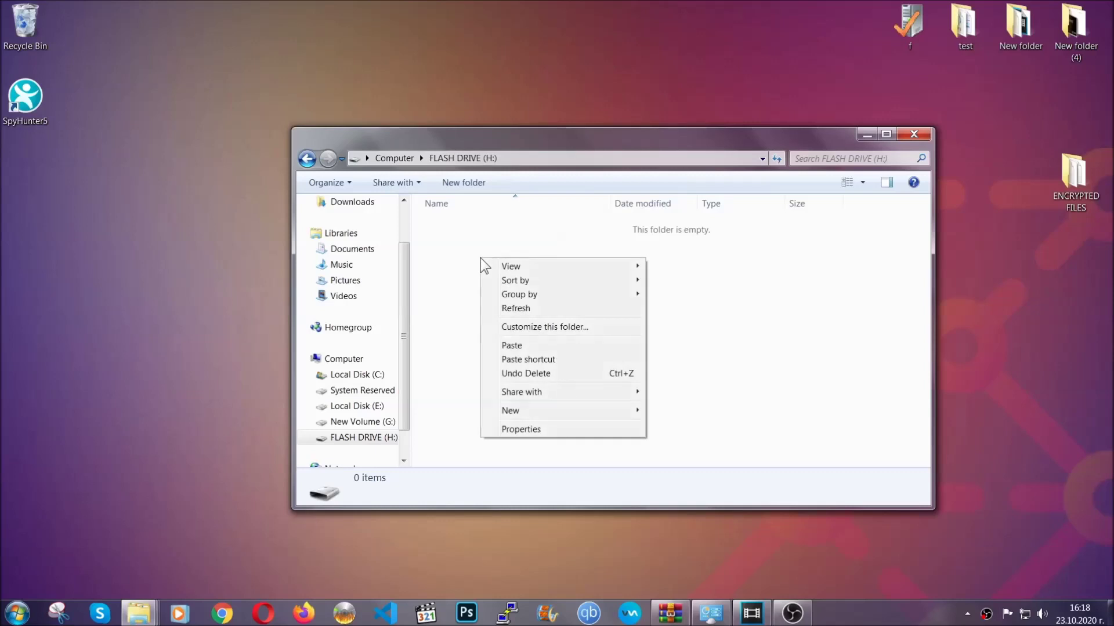
left_click(507, 346)
left_click(507, 347)
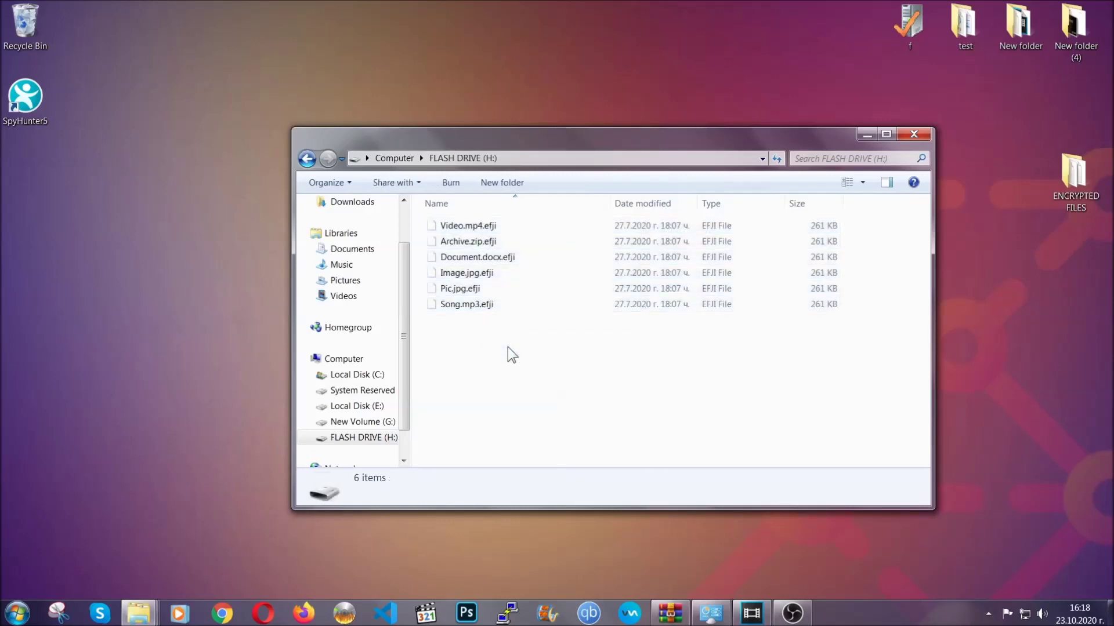
left_click(914, 135)
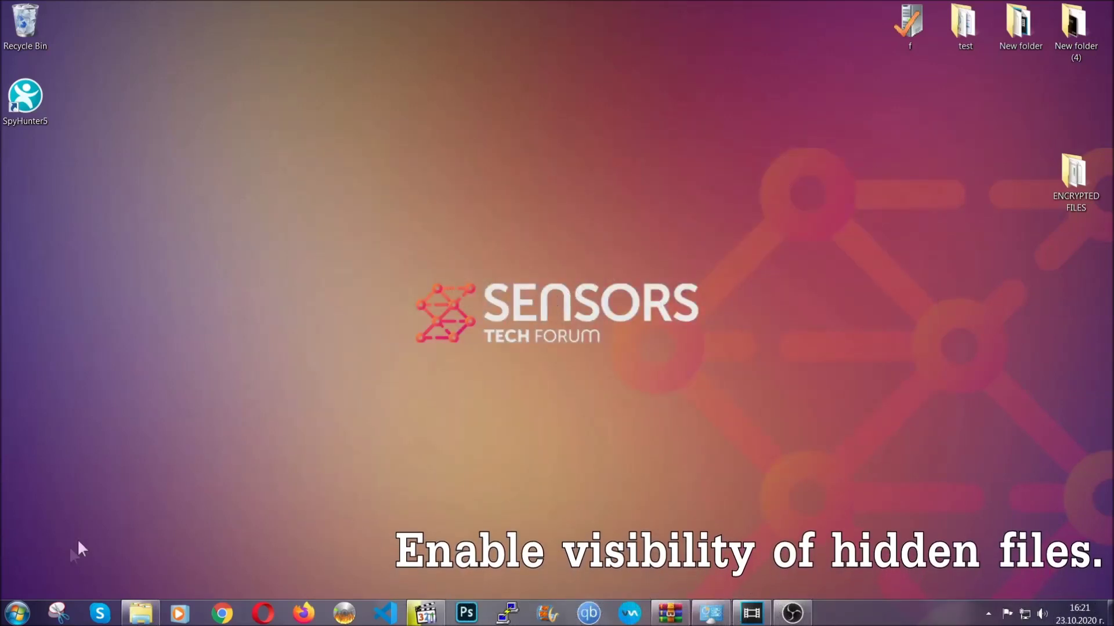
- Find 'show hidden files and folders' in Start search and apply Show hidden files, folders, and drives
left_click(16, 613)
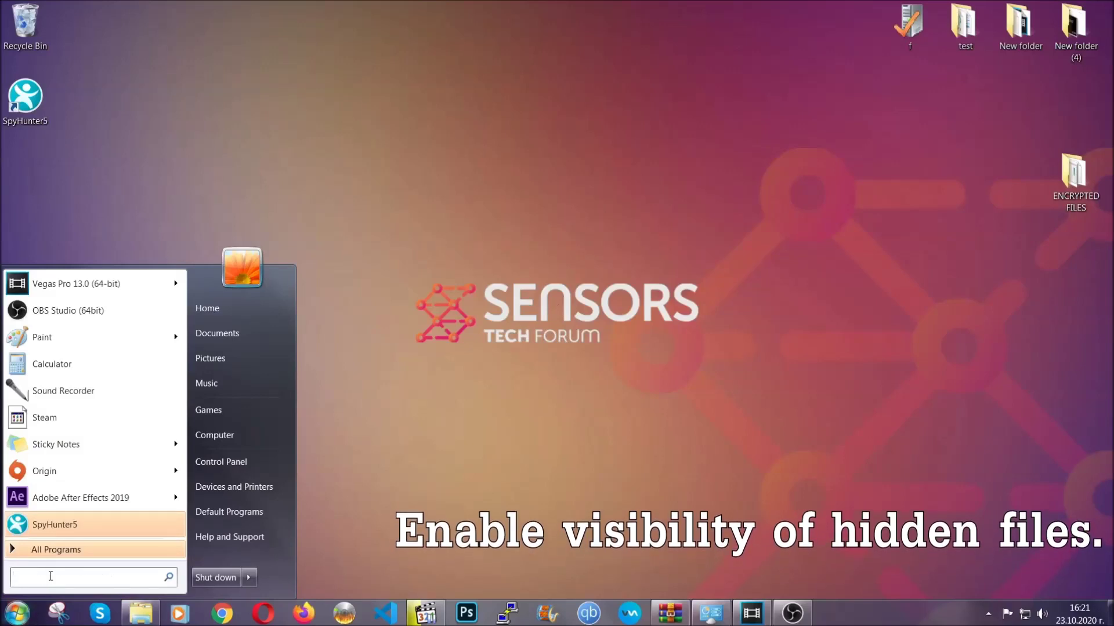
left_click(46, 578)
type("showh")
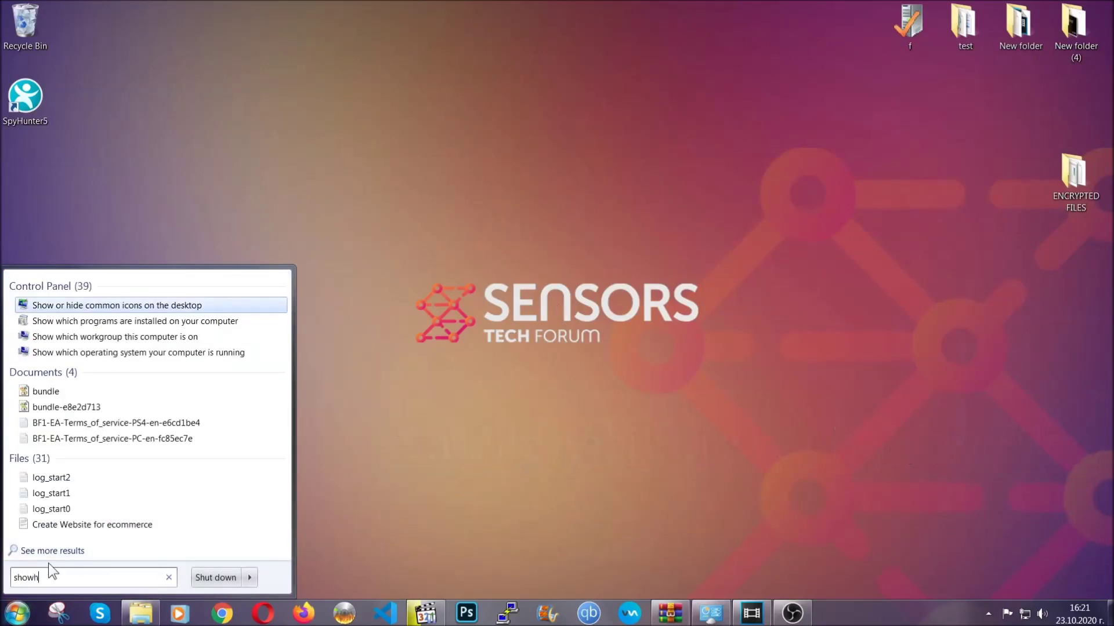
key("BackSpace")
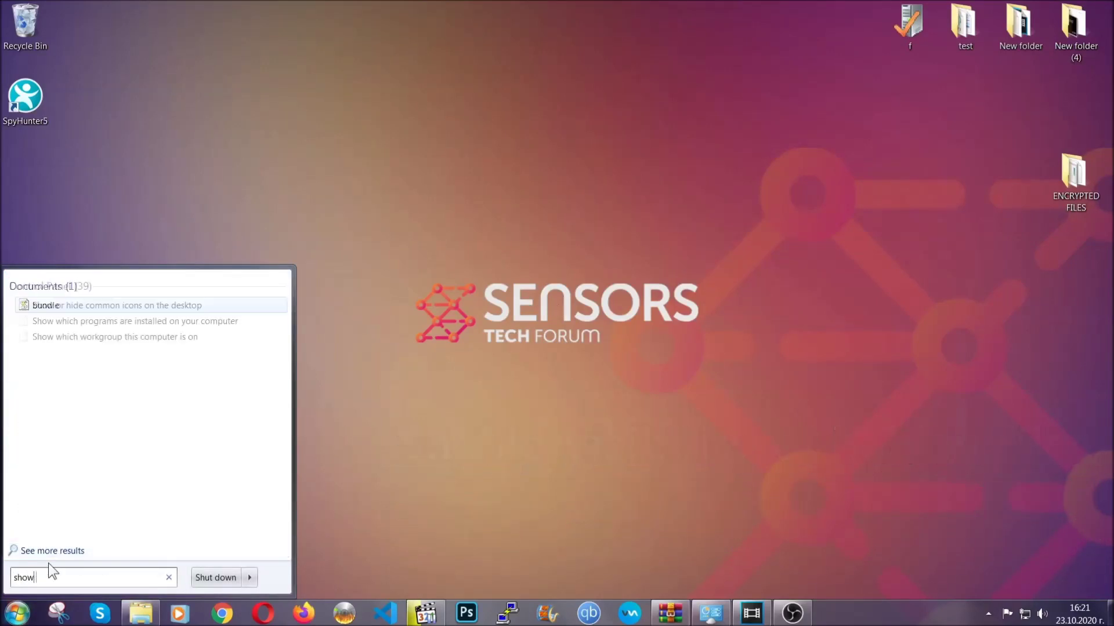
type("hidden files and folders")
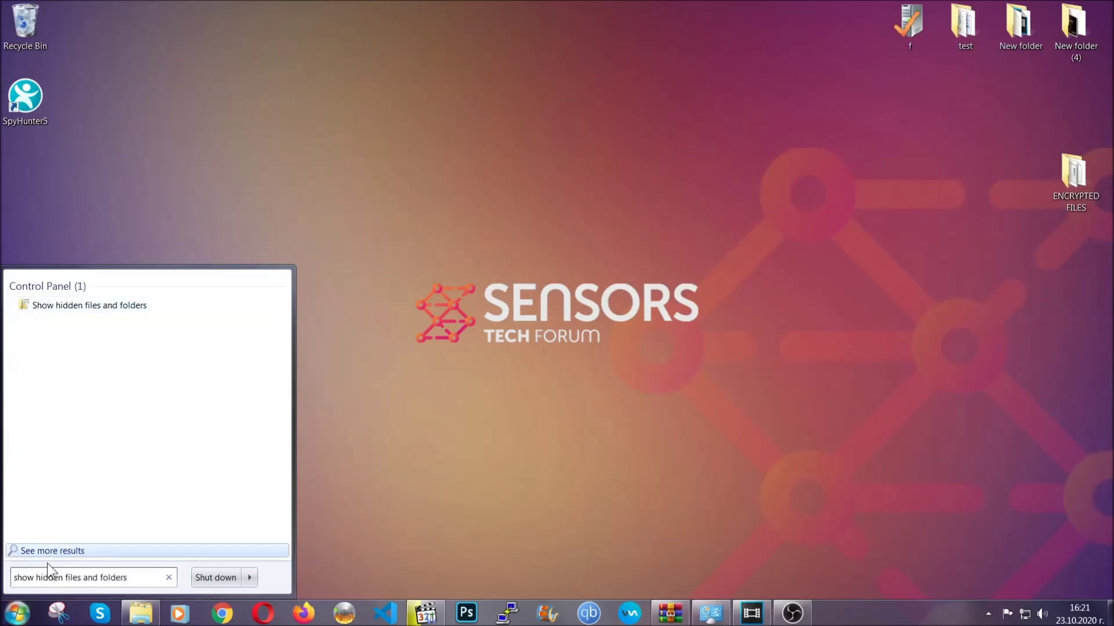
left_click(132, 305)
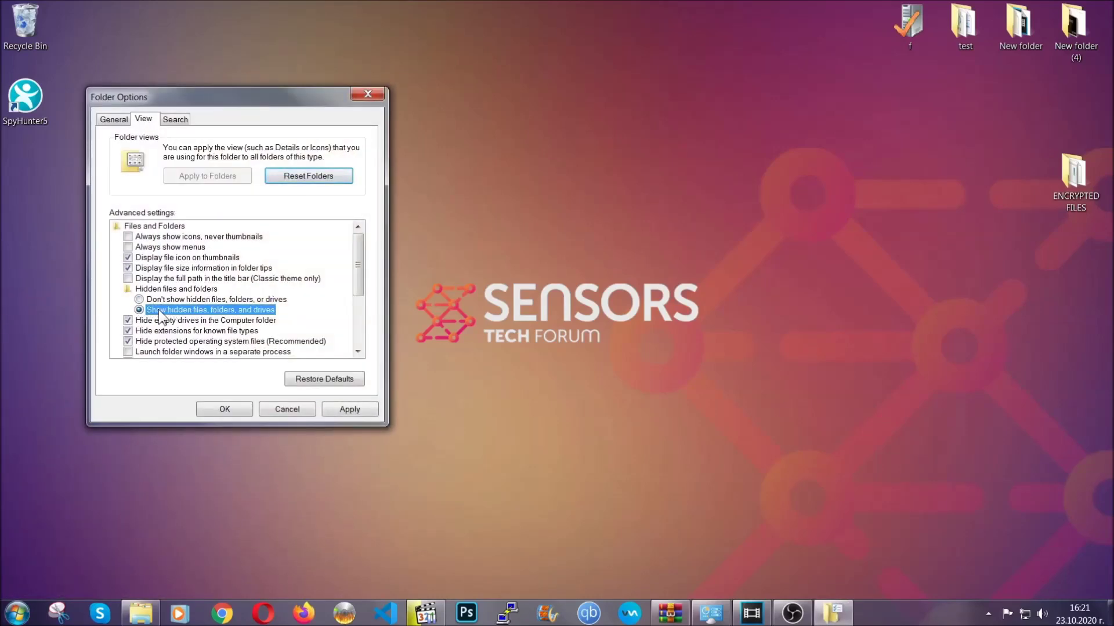
left_click(347, 413)
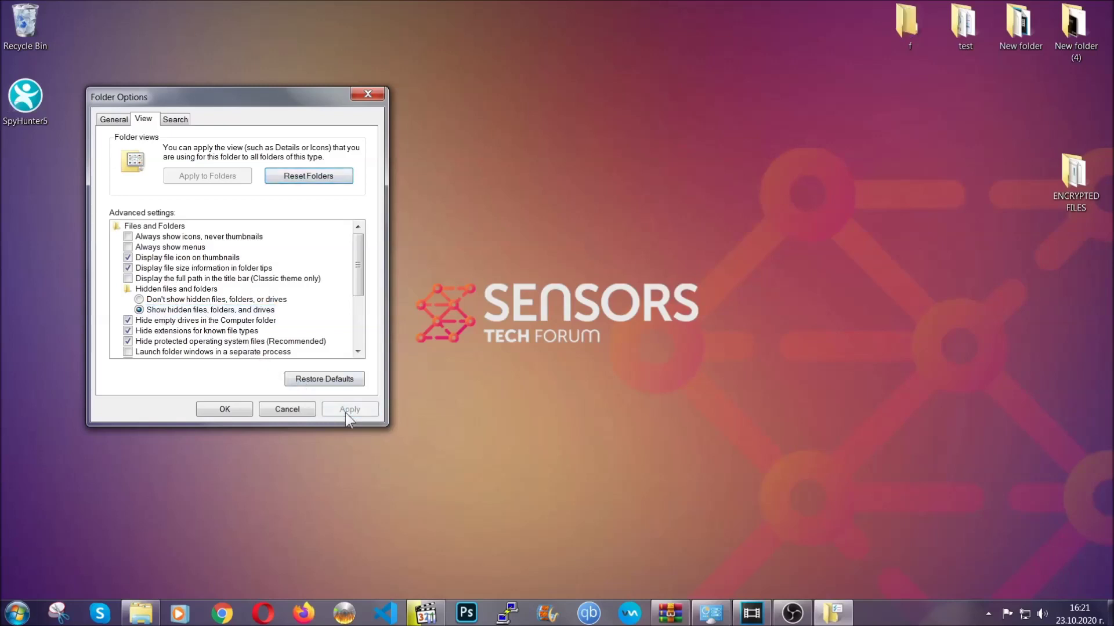
left_click(223, 409)
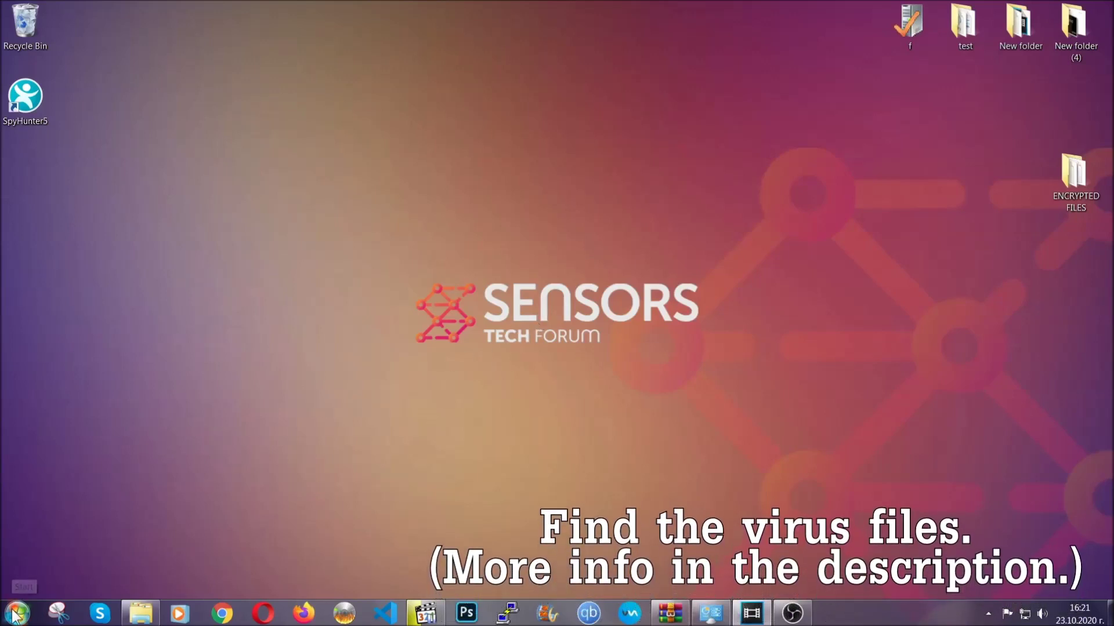
- Search the whole Computer for 'fileextension:exe Example Vir' to locate the virus executable
key("super")
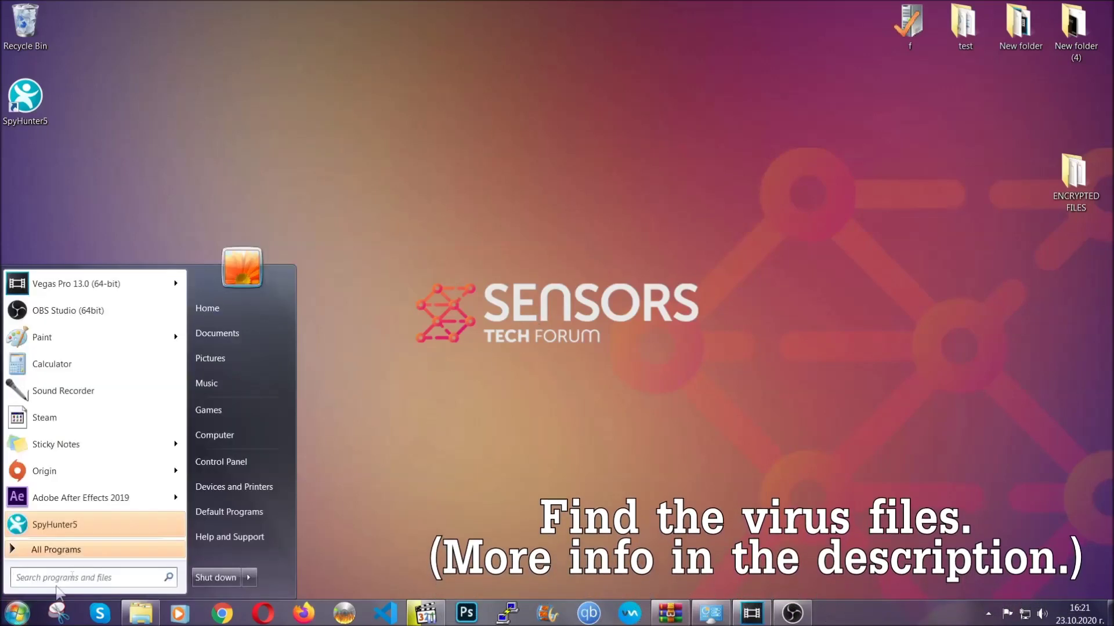
left_click(231, 439)
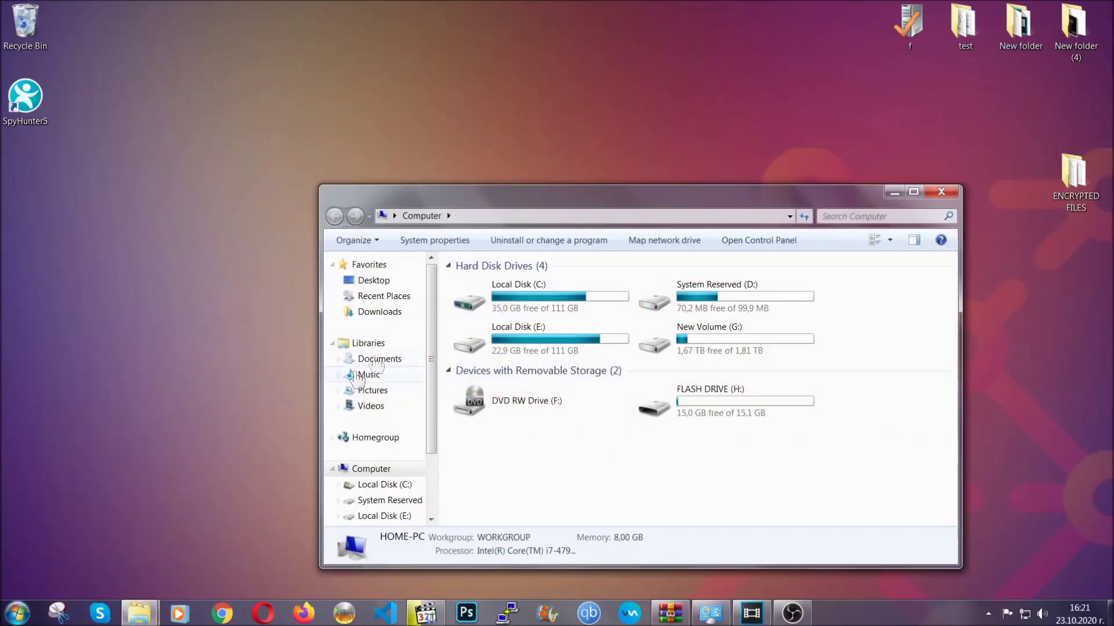
left_click_drag(606, 205, 533, 152)
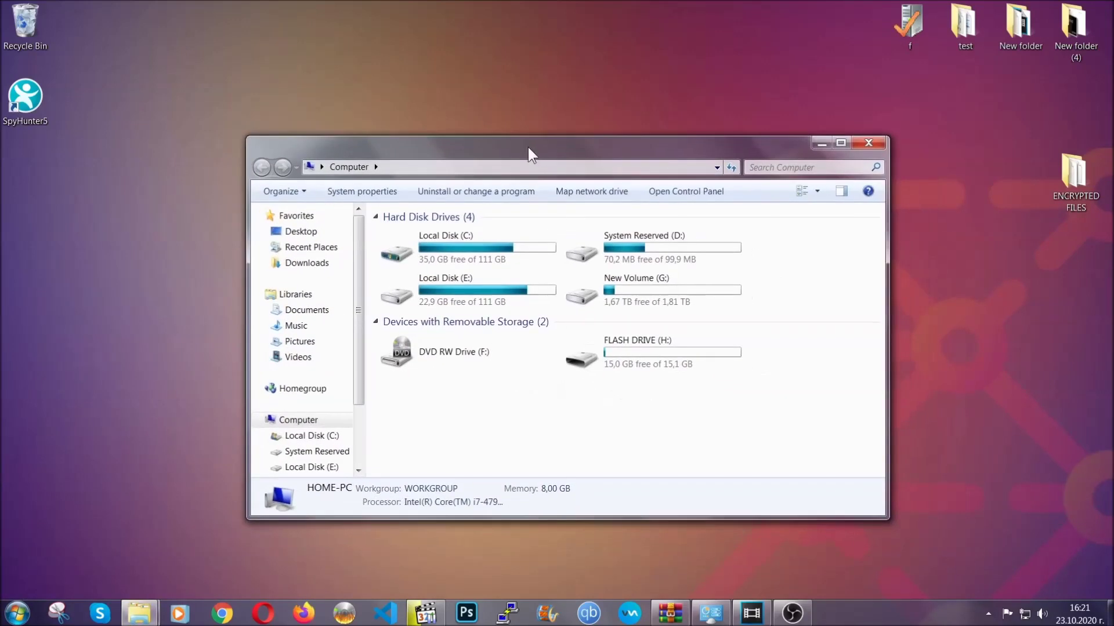
left_click(756, 168)
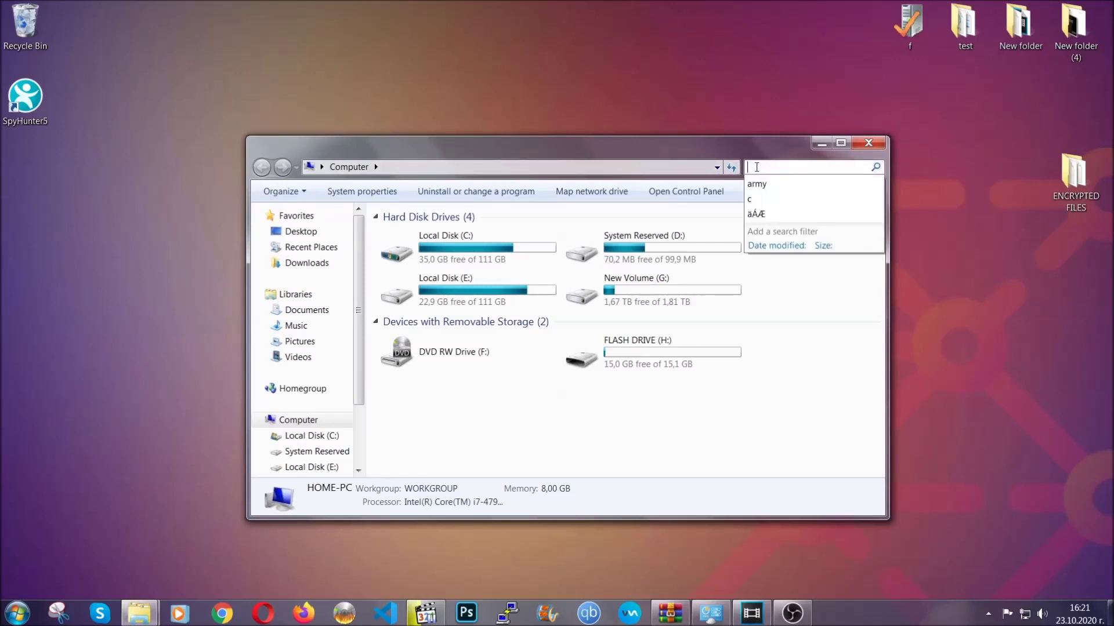
type("file")
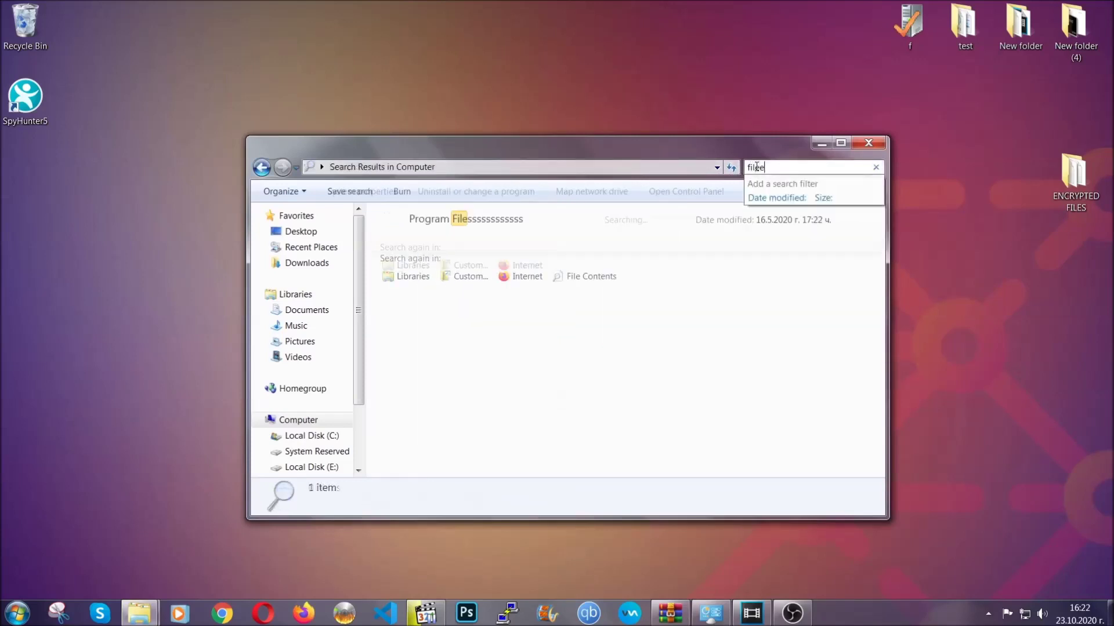
type("extension:exe ")
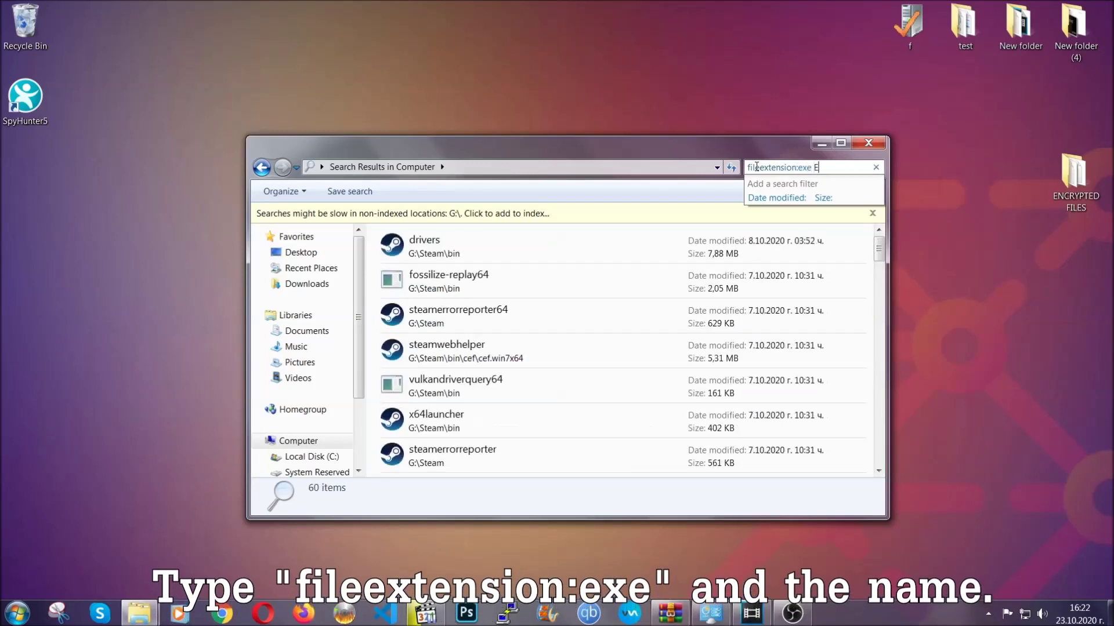
type("Example Virus Name")
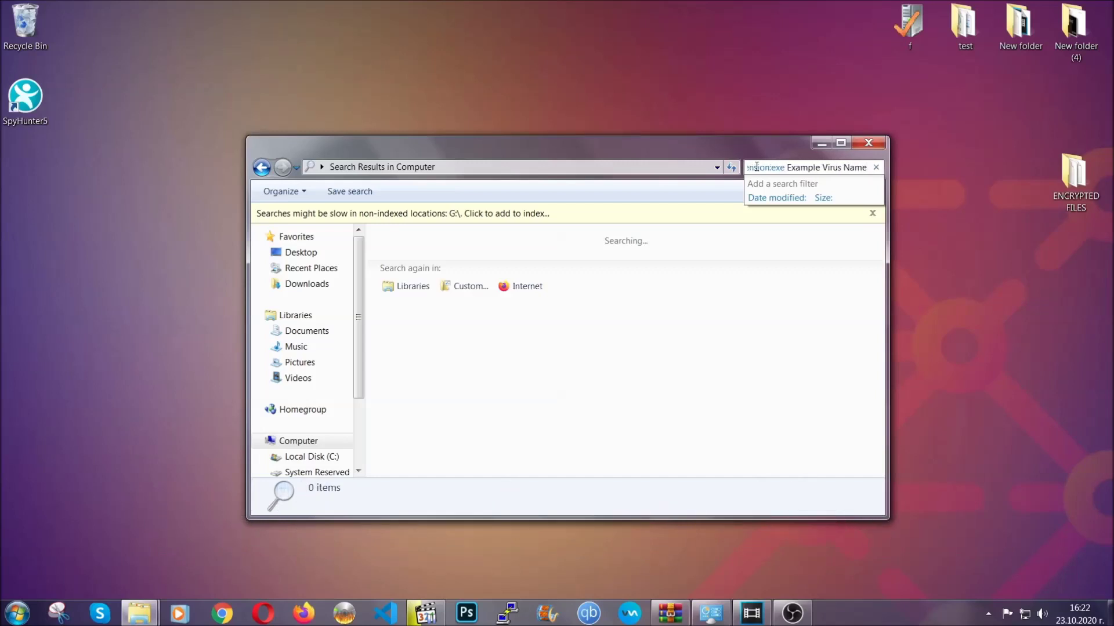
key("Return")
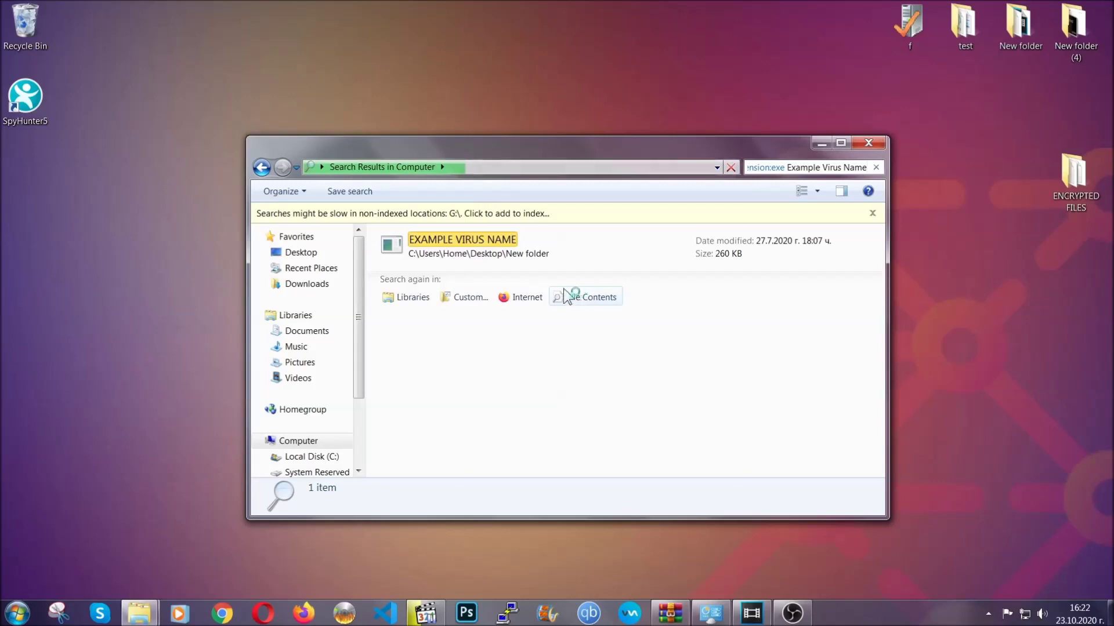
- Delete the EXAMPLE VIRUS NAME file to the Recycle Bin and close the search window
left_click(486, 235)
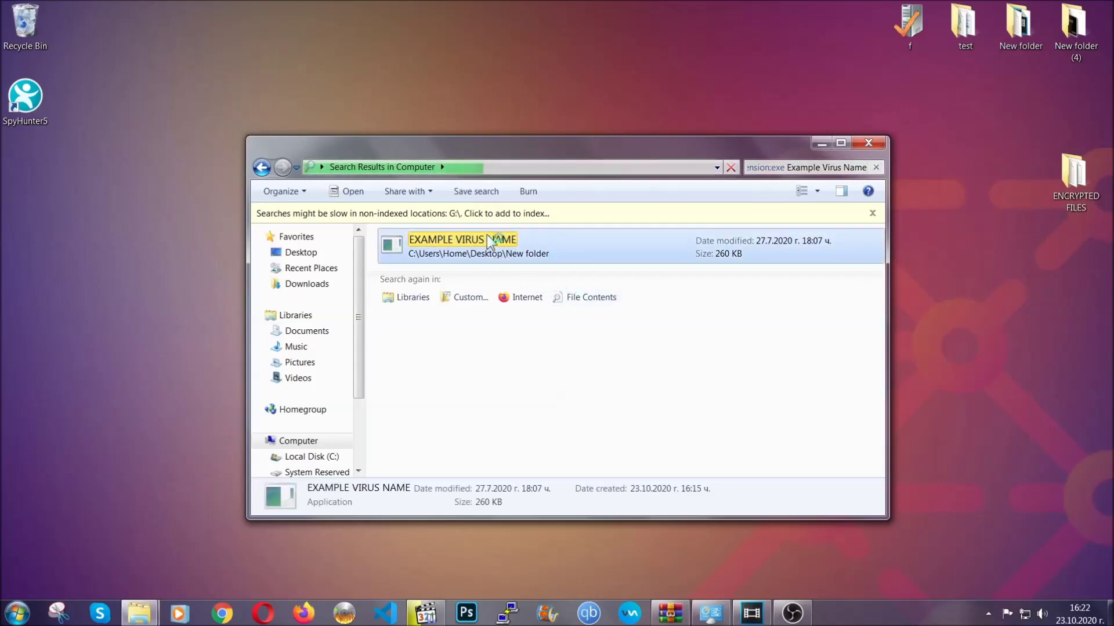
right_click(487, 238)
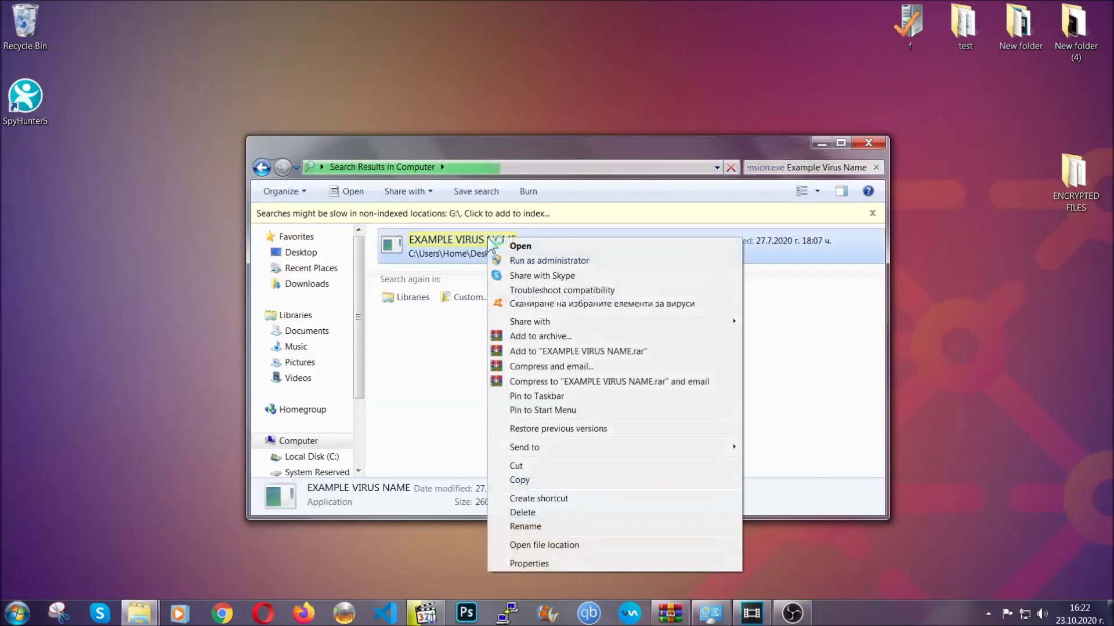
left_click(537, 512)
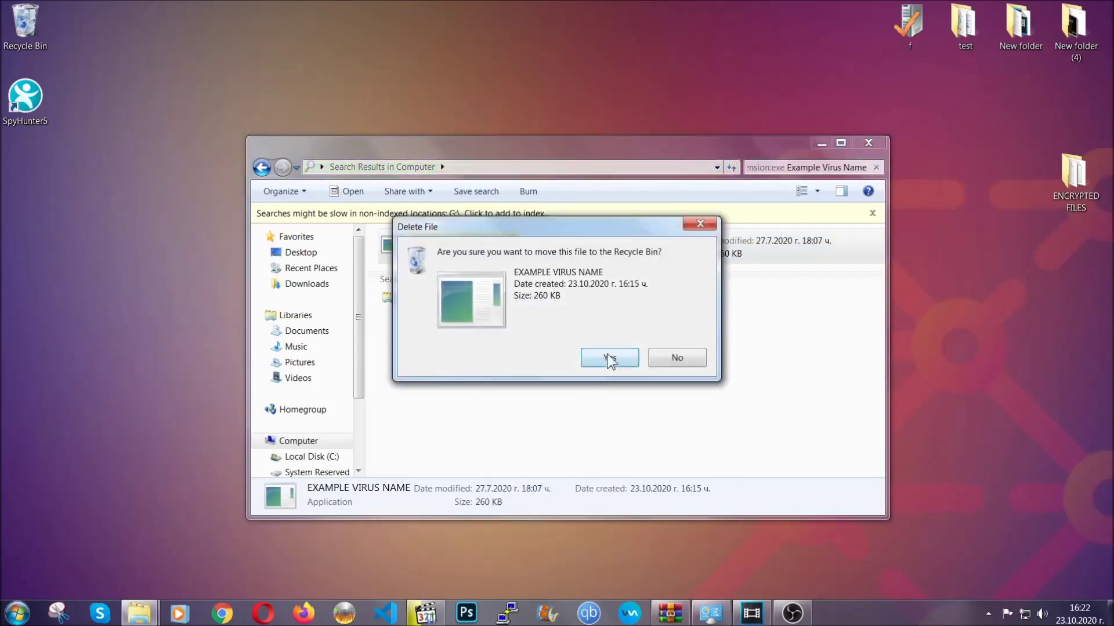
left_click(610, 358)
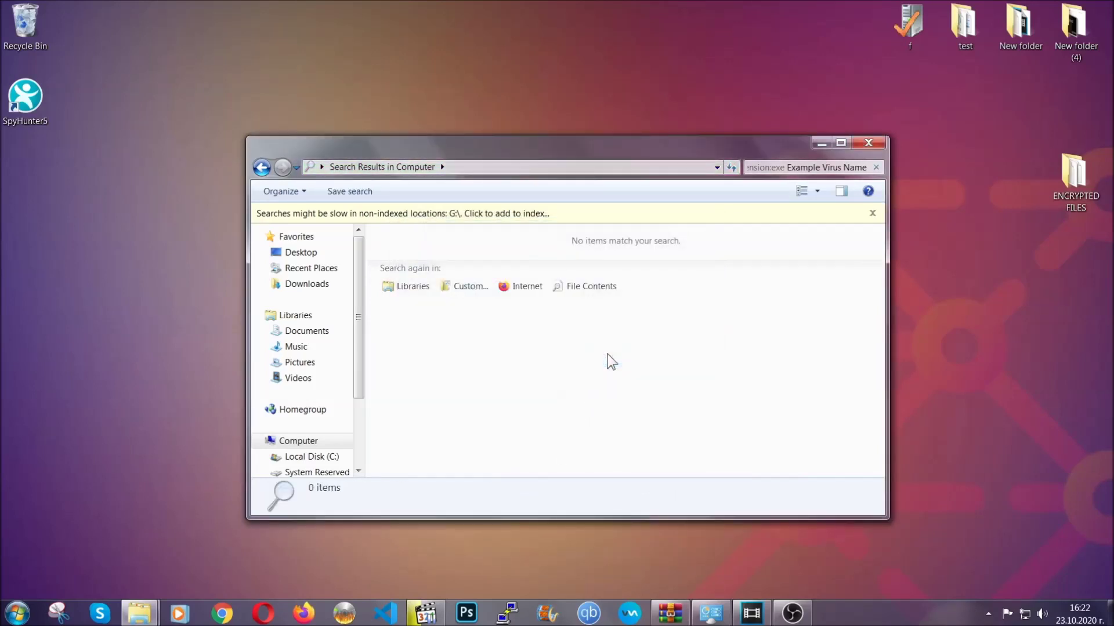
left_click(869, 142)
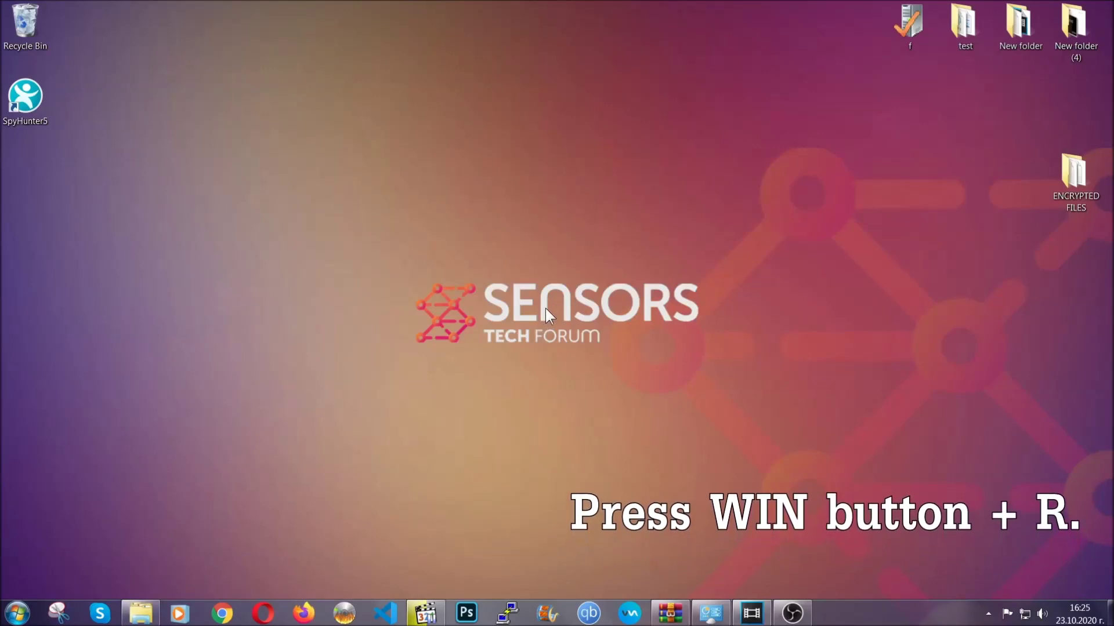
- Launch REGEDIT from the Run box, replacing the previous cmd command
key("super+r")
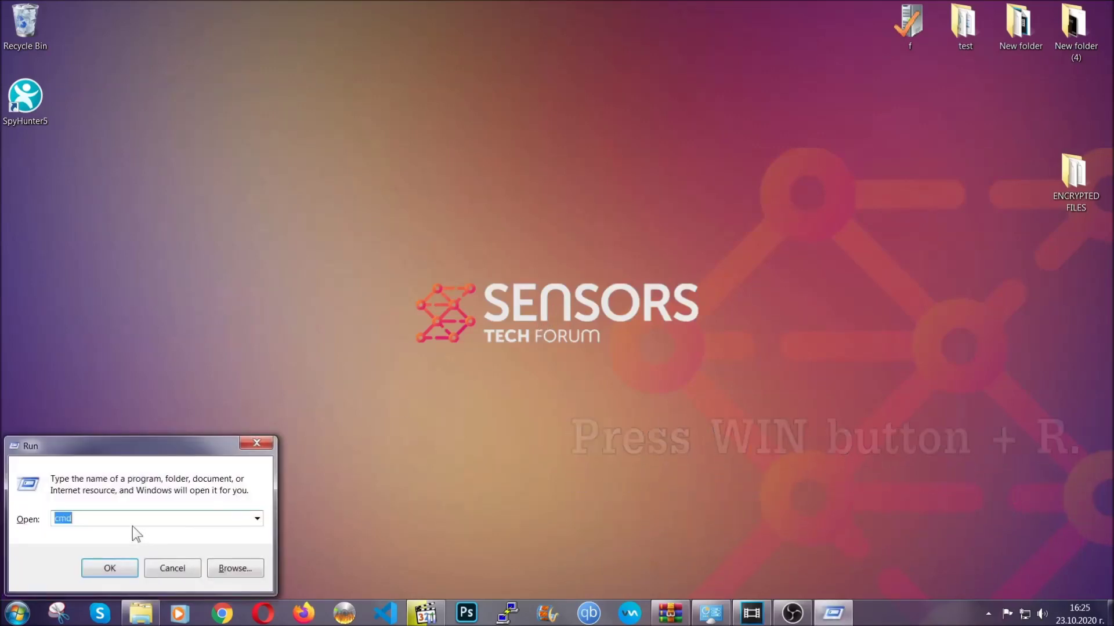
left_click(107, 527)
double_click(107, 527)
type("REGEDIT")
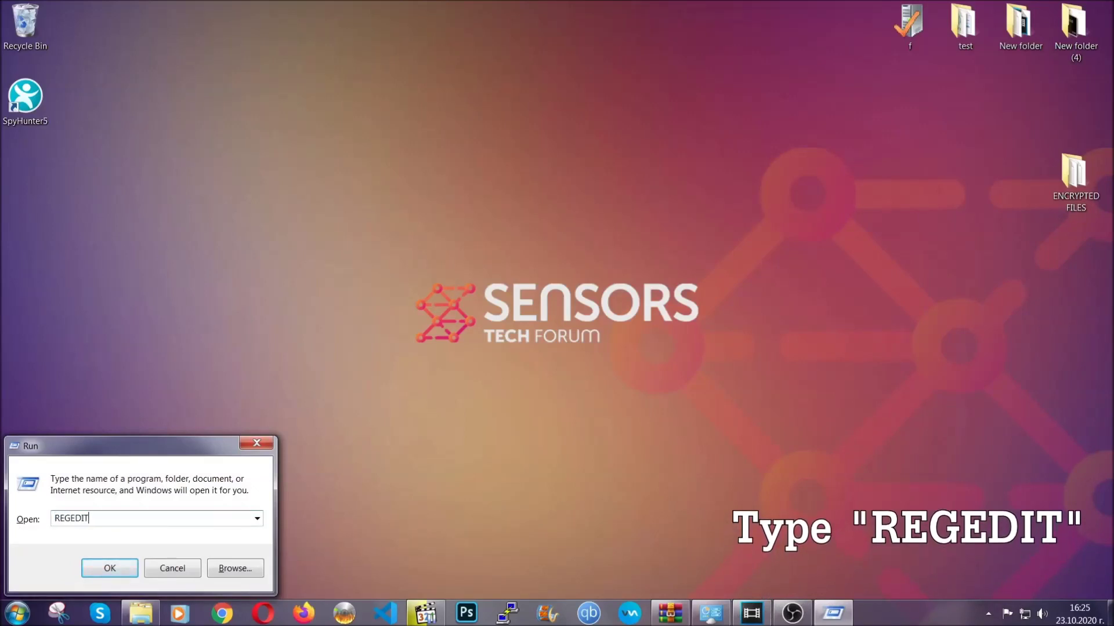
left_click(83, 571)
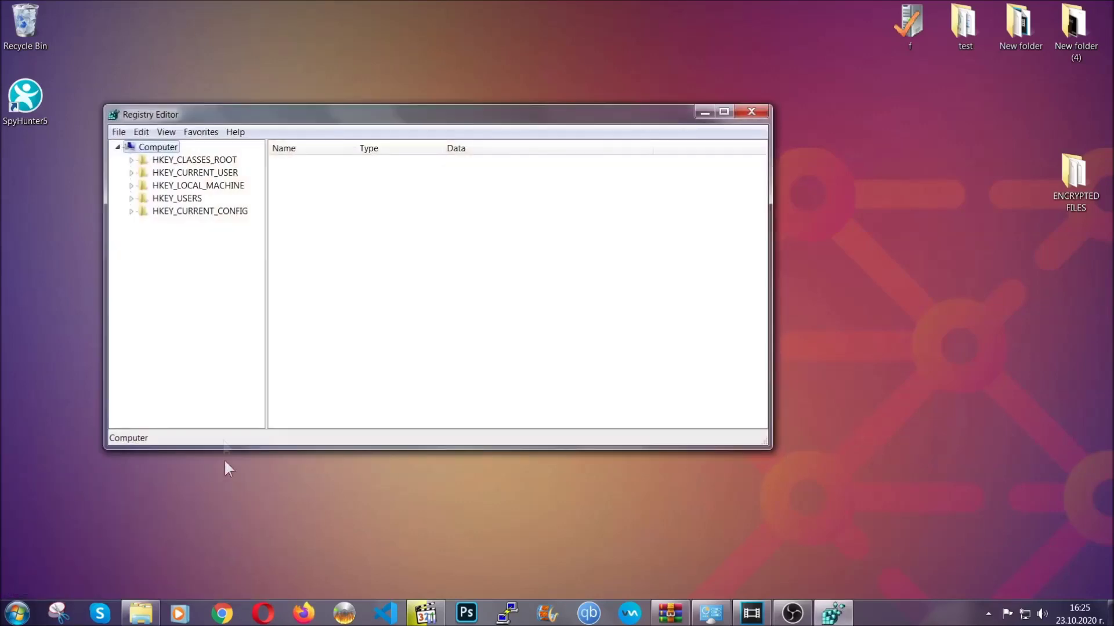
- Export the entire registry as a BACKUP file on the Desktop
left_click(119, 132)
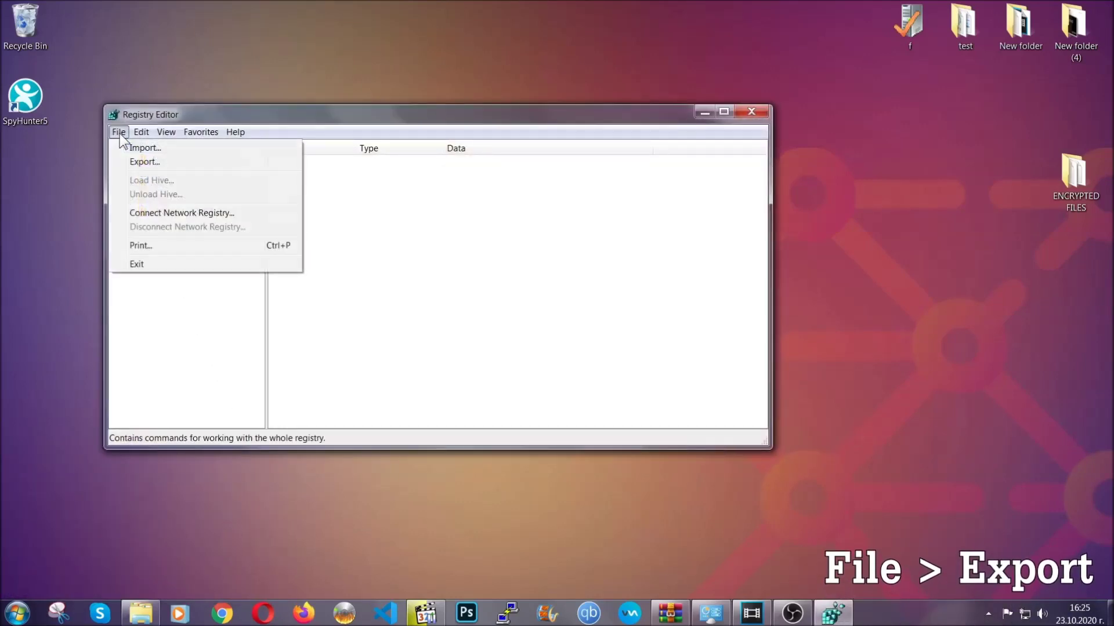
left_click(145, 161)
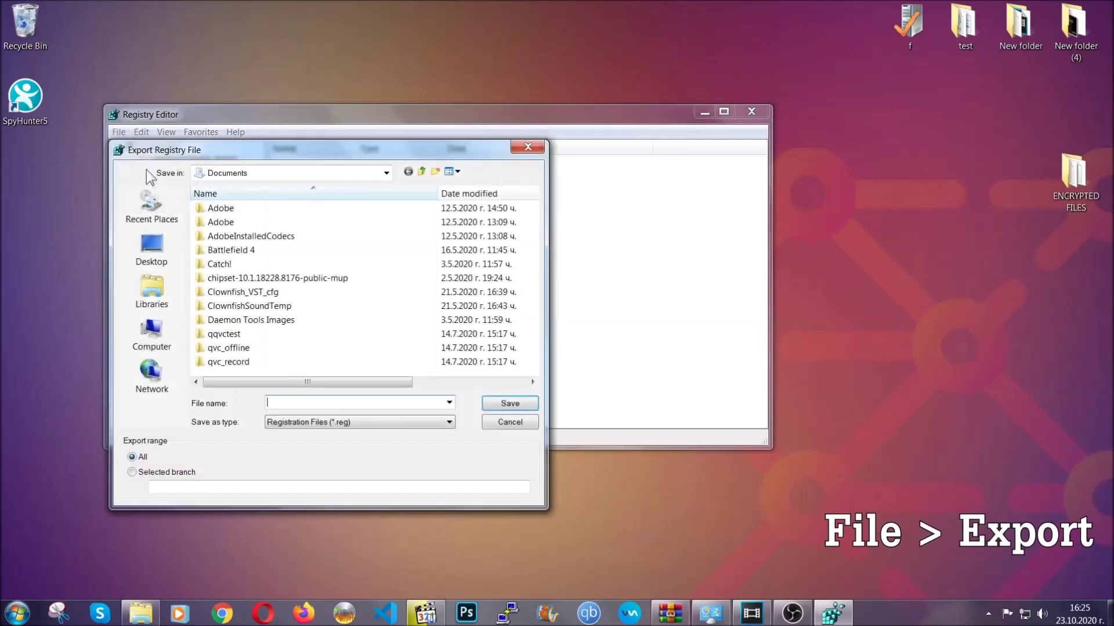
left_click(145, 244)
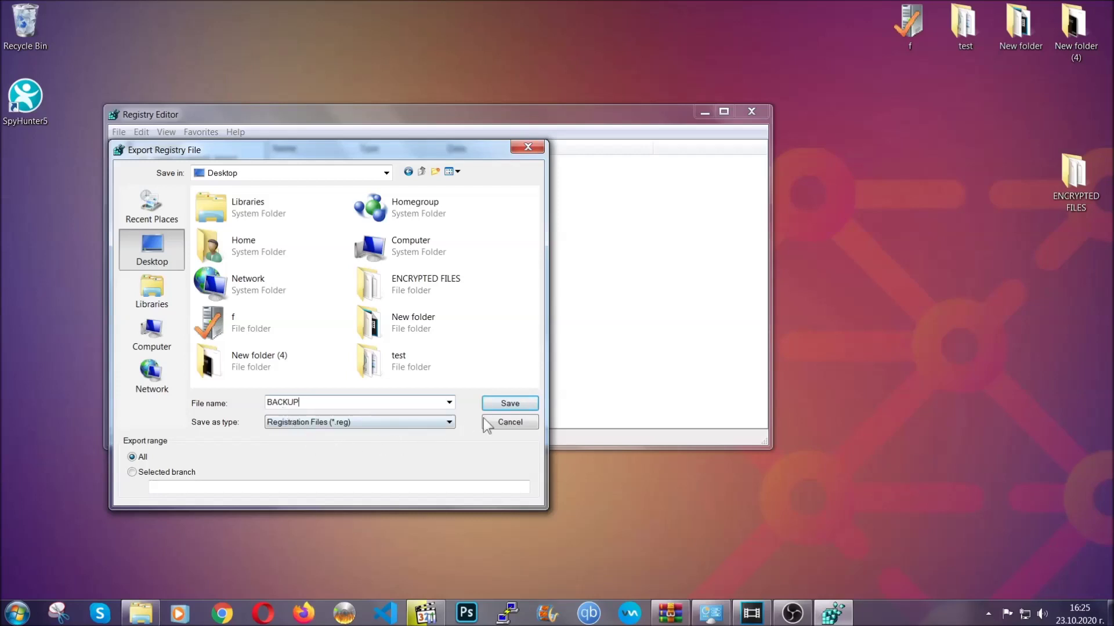
left_click(502, 405)
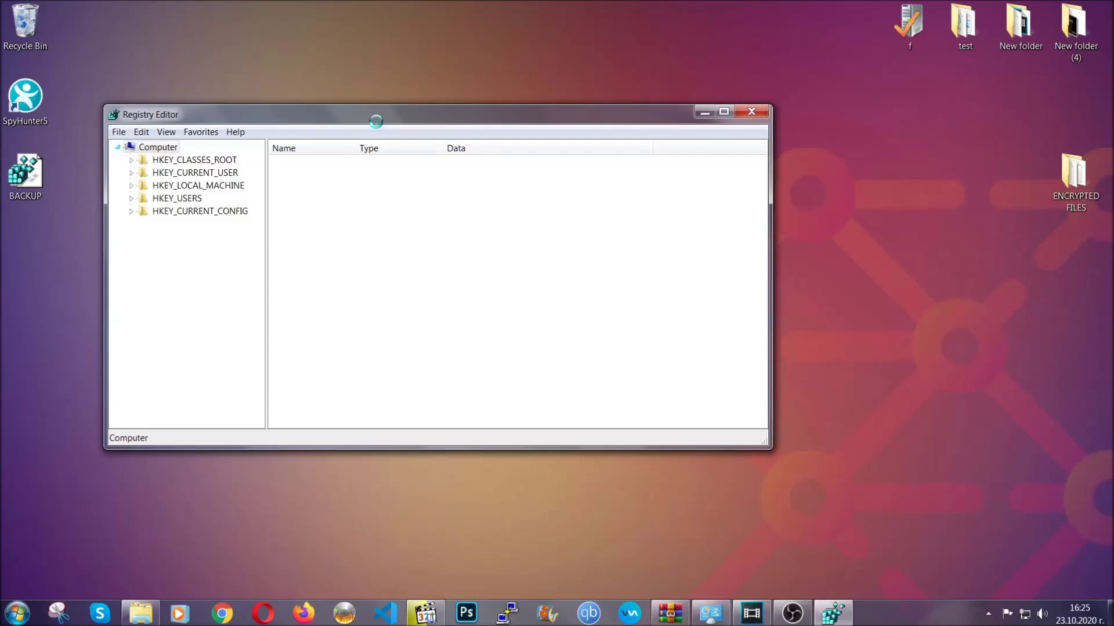
left_click_drag(376, 121, 486, 156)
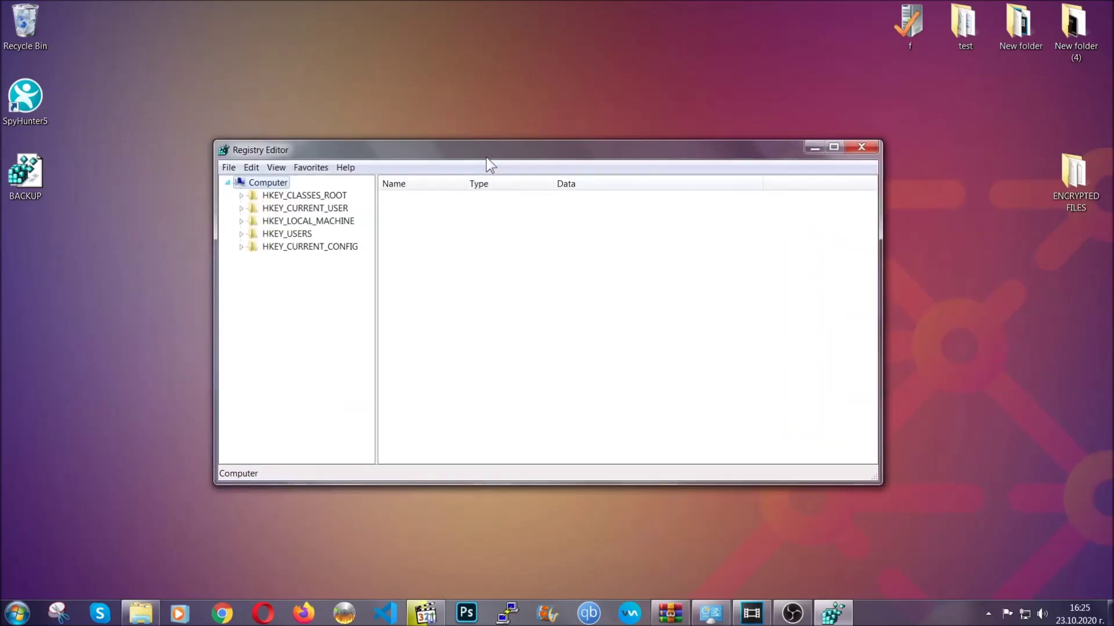
left_click(229, 167)
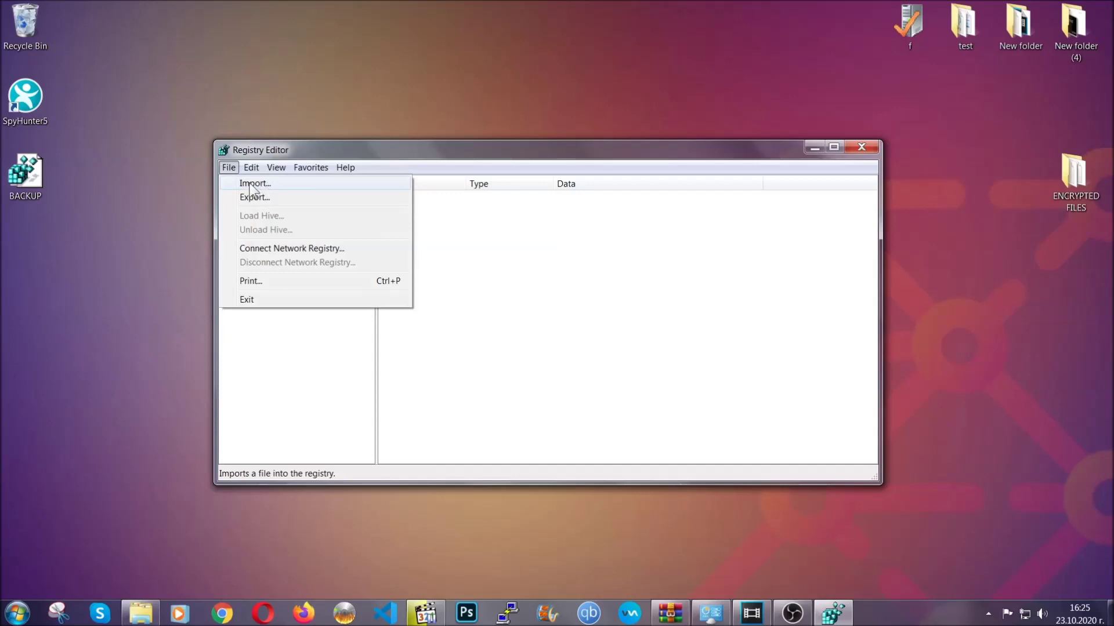
left_click(230, 168)
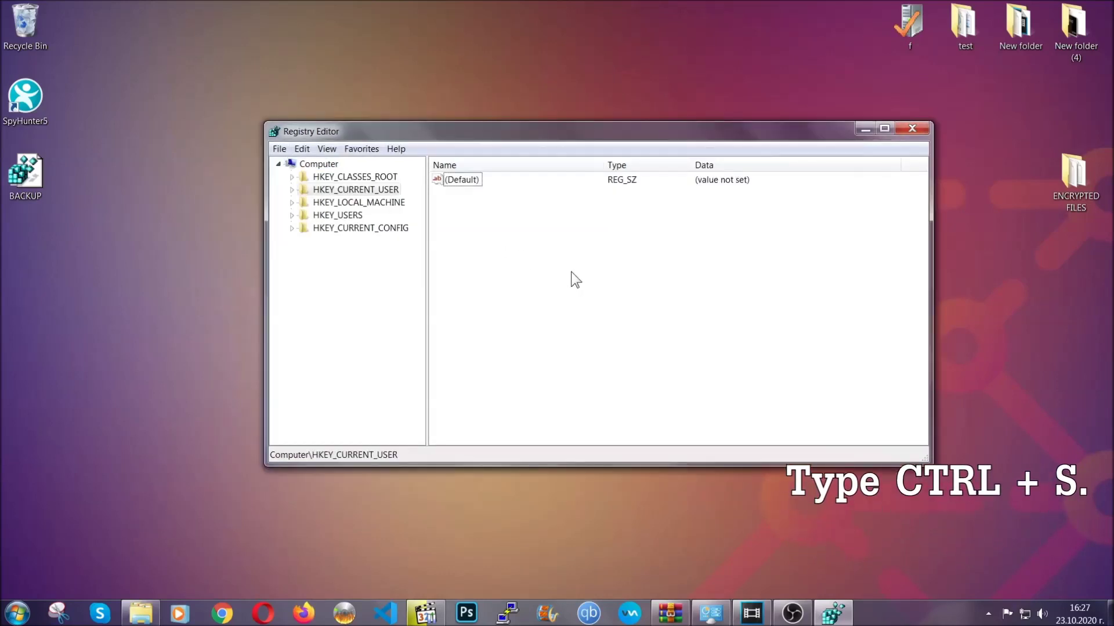
- Find the RunOnce key, then select the adjacent Run key to list its startup values
key("ctrl+f")
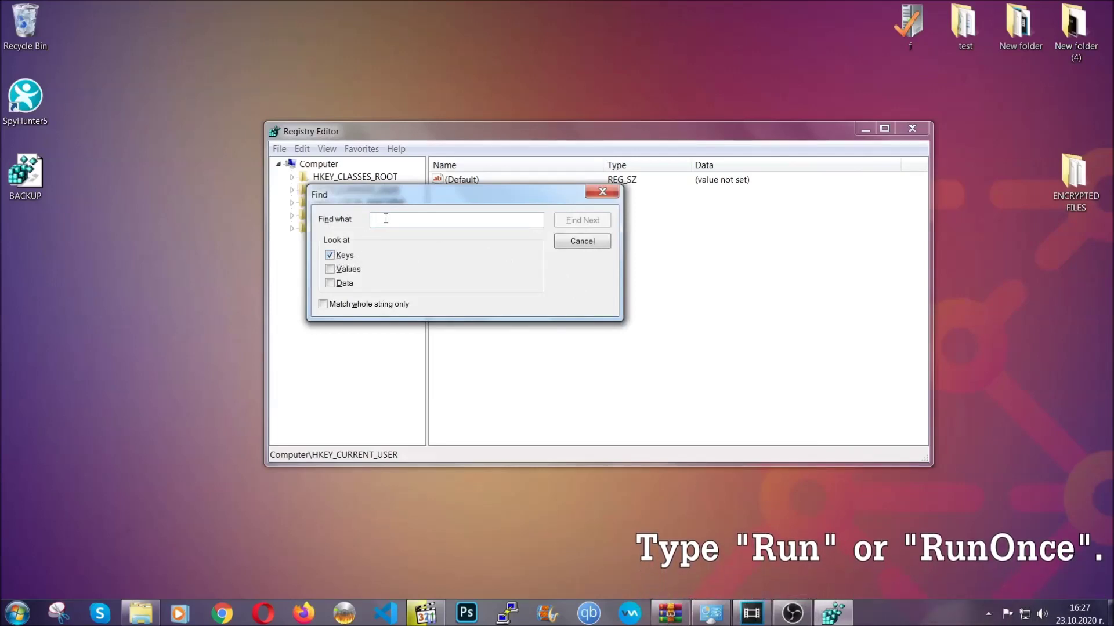
type("RunO")
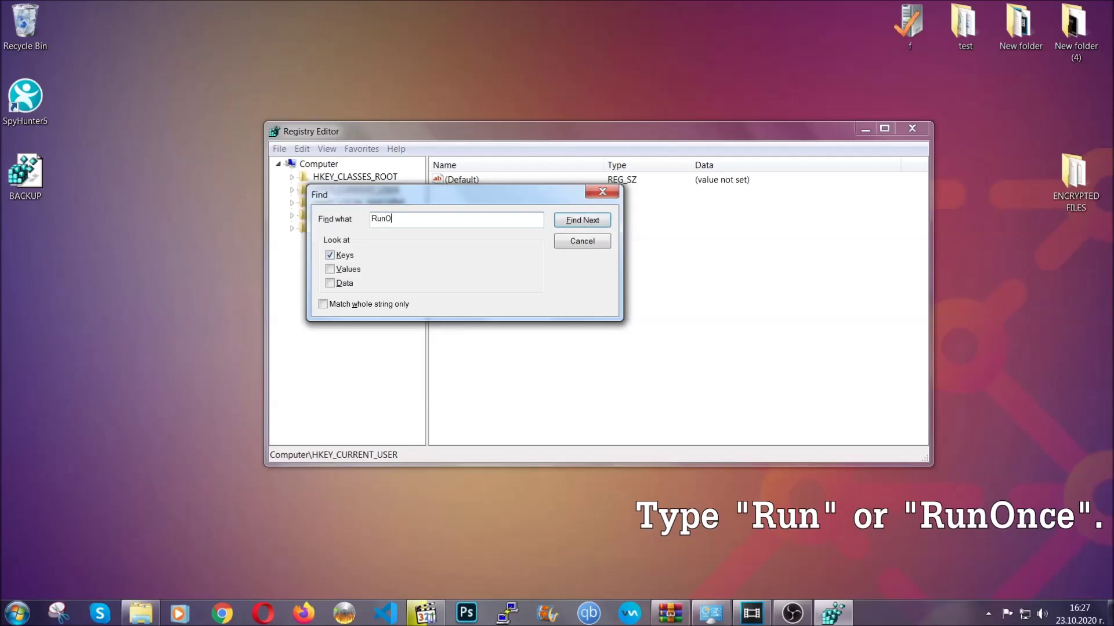
type("nce")
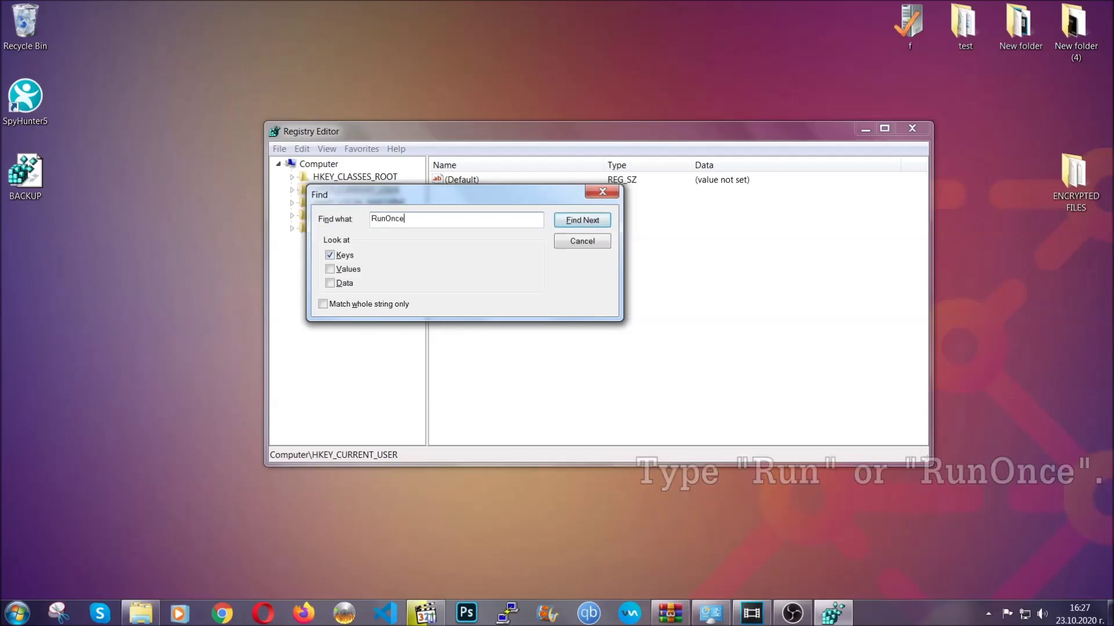
left_click(595, 222)
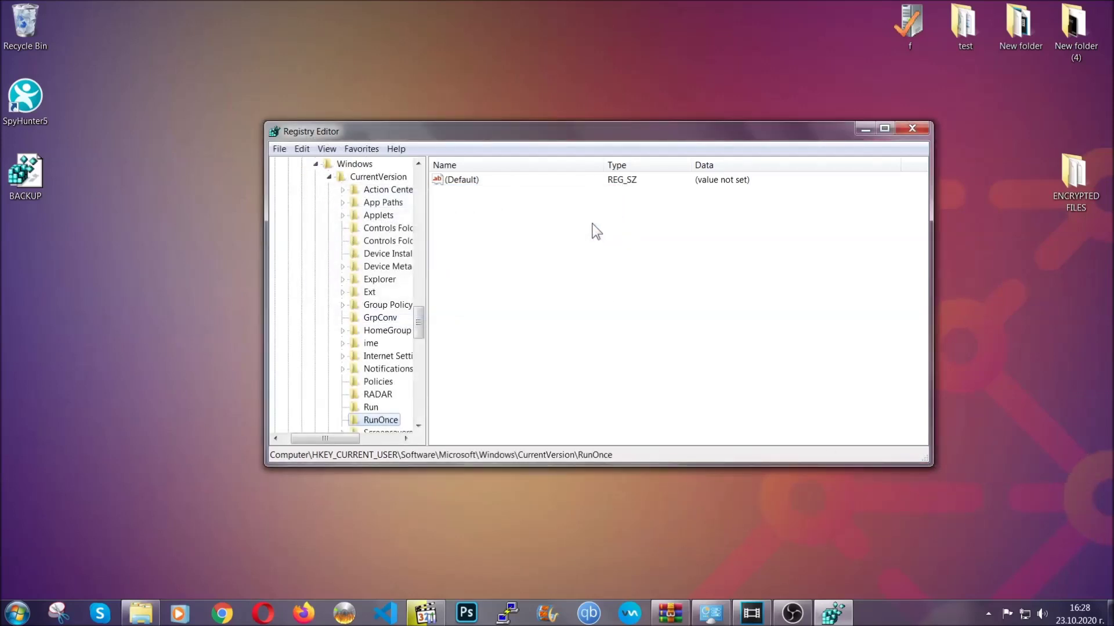
left_click_drag(424, 316, 419, 333)
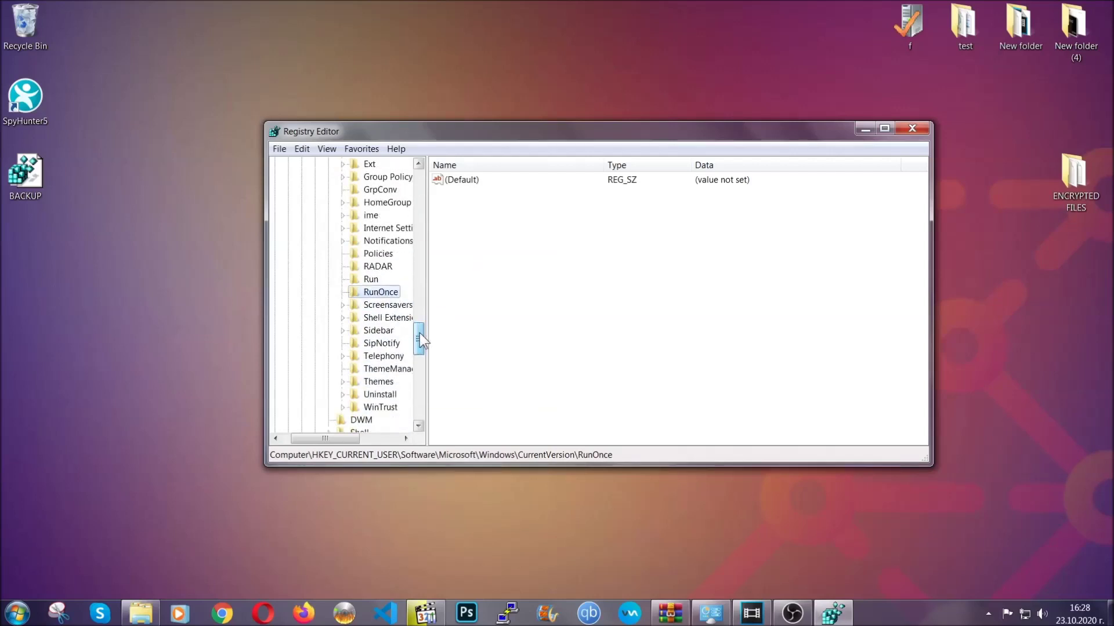
left_click(371, 279)
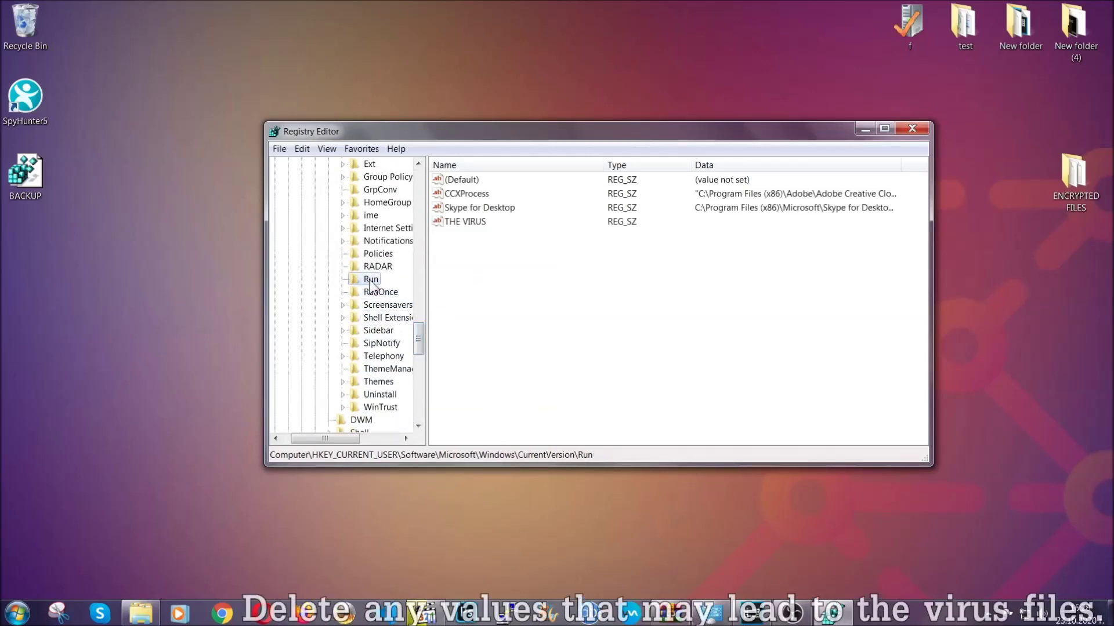
- Delete the THE VIRUS value from the Run key, confirming the permanent deletion
left_click(458, 224)
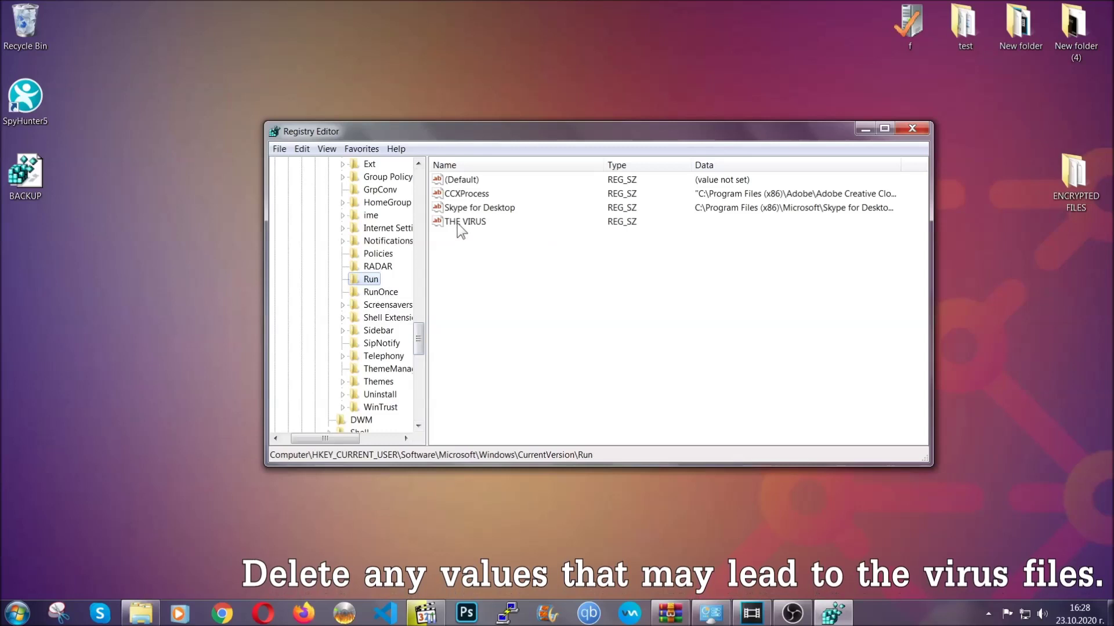
right_click(457, 224)
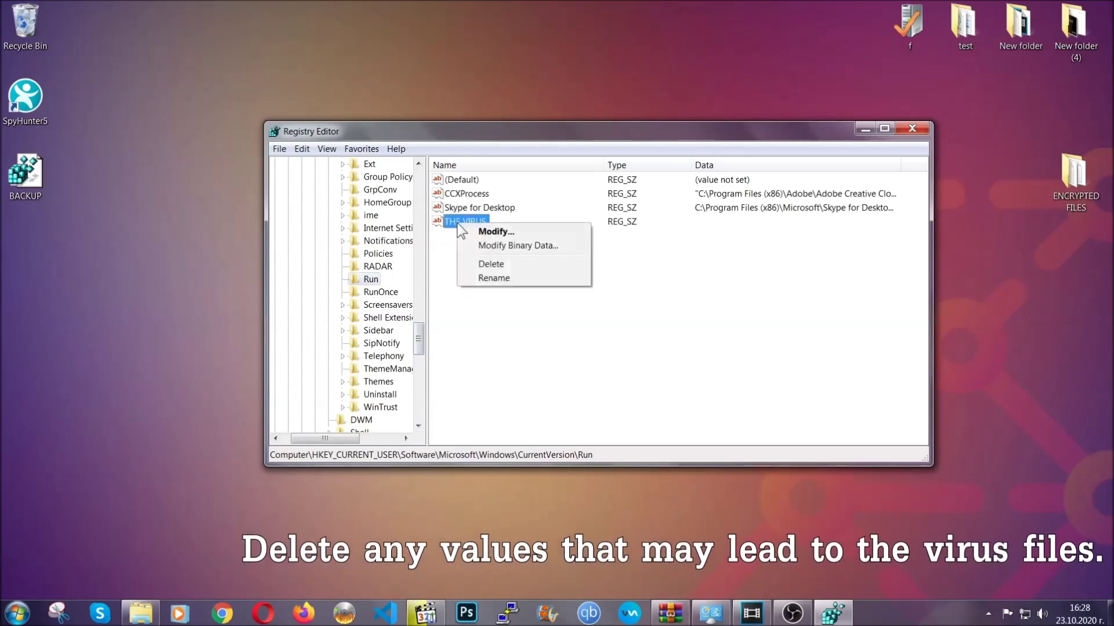
left_click(482, 264)
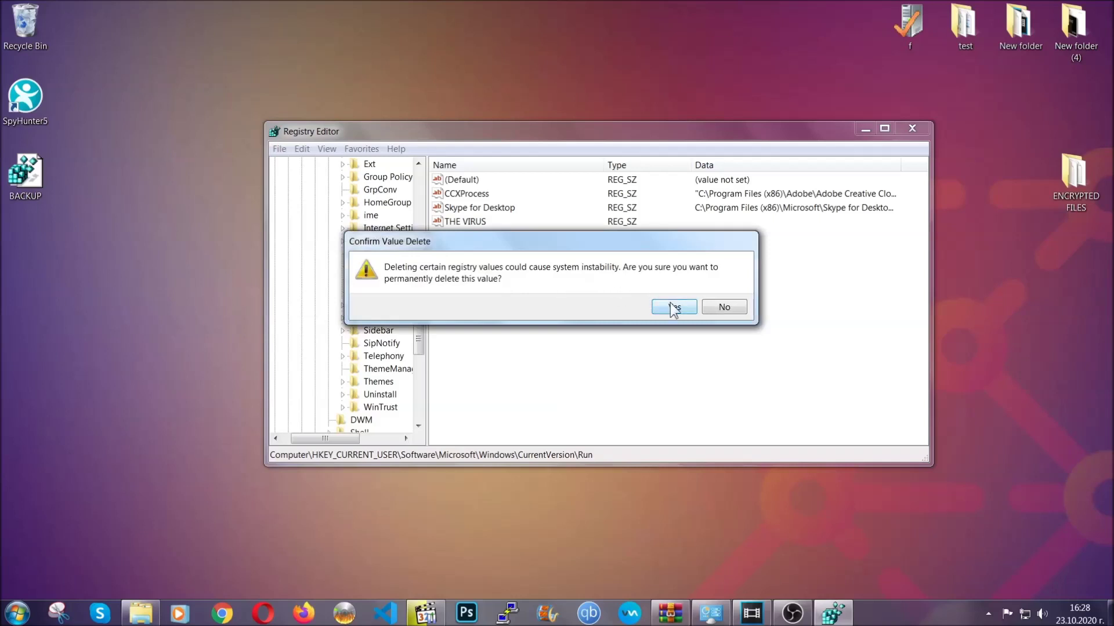
left_click(673, 307)
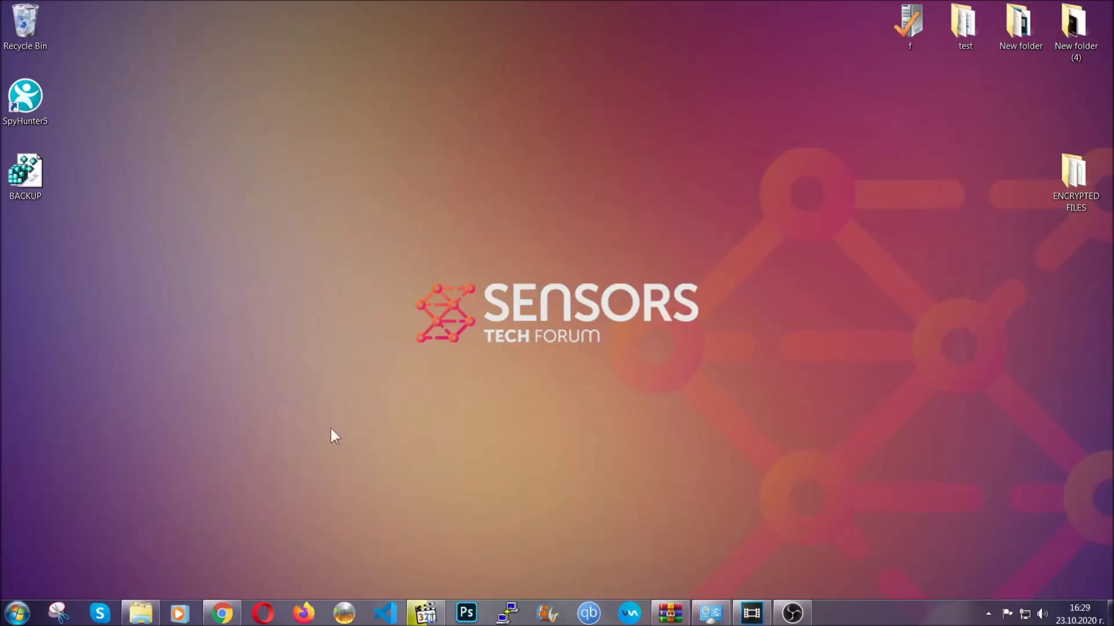
- In the Chrome recovery article, scroll down and expand Method 2 - Restore Data via Windows Backup
left_click(221, 613)
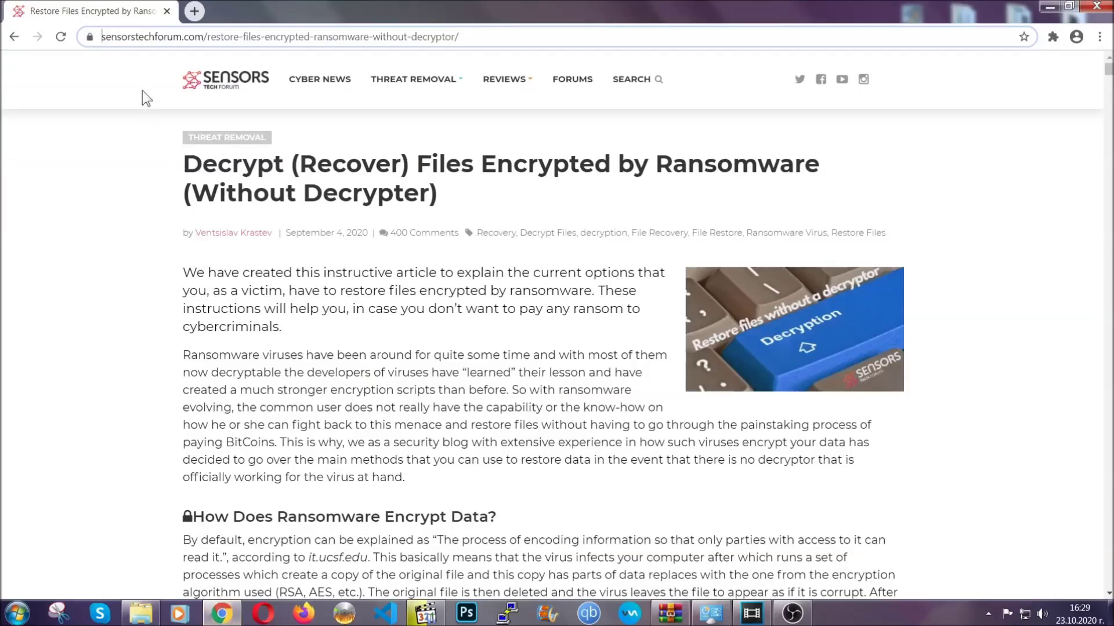
left_click(103, 37)
left_click_drag(102, 36, 502, 42)
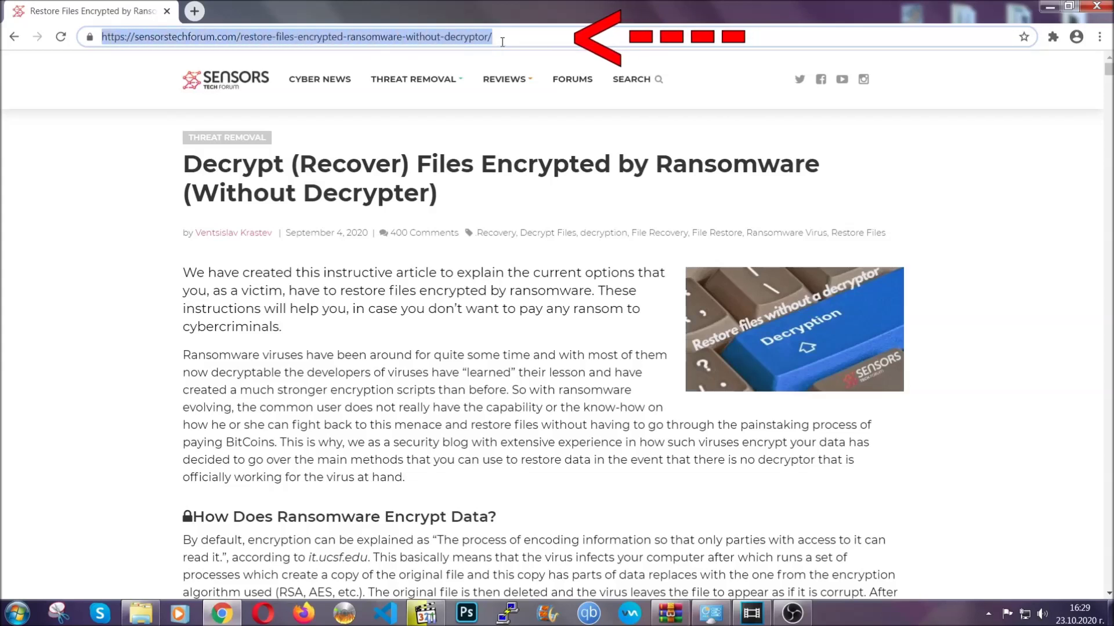
mouse_move(504, 110)
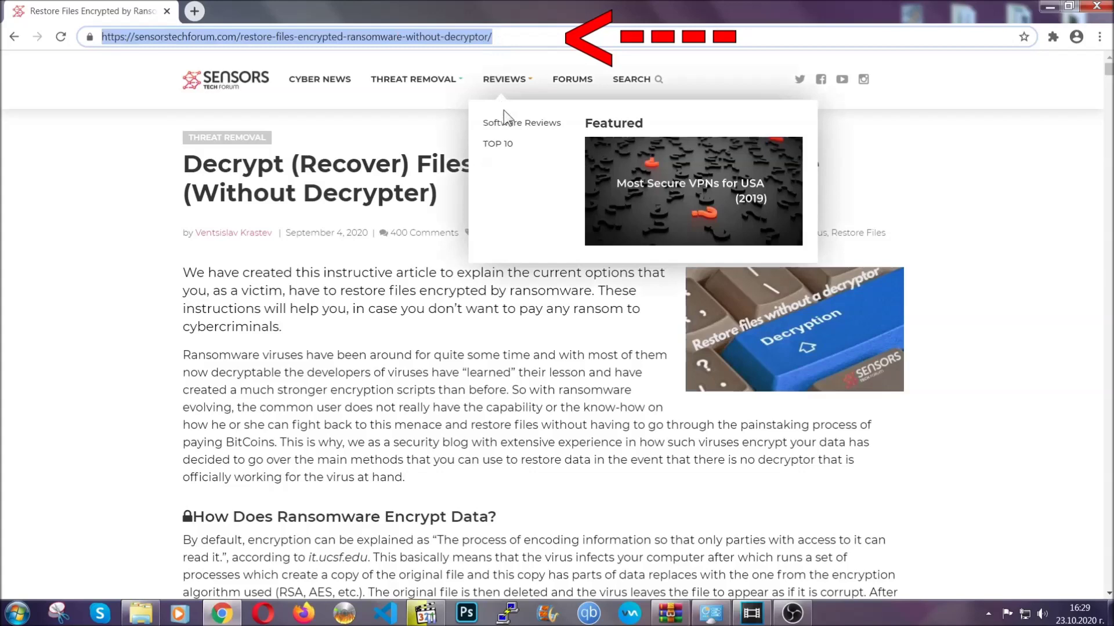
scroll(572, 316, "down", 5)
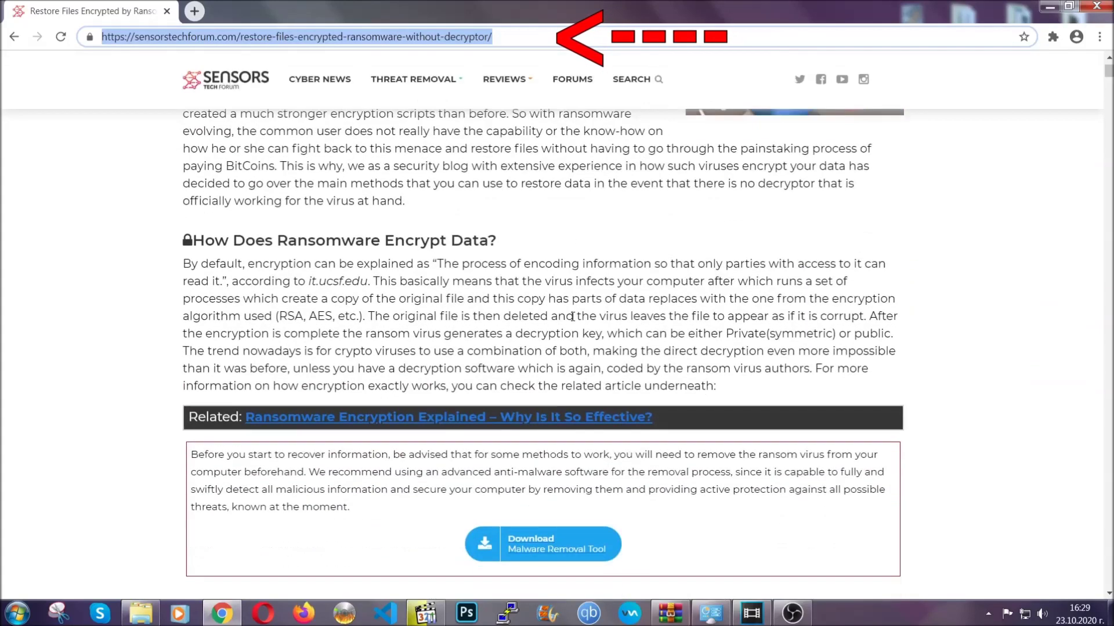
scroll(572, 316, "down", 6)
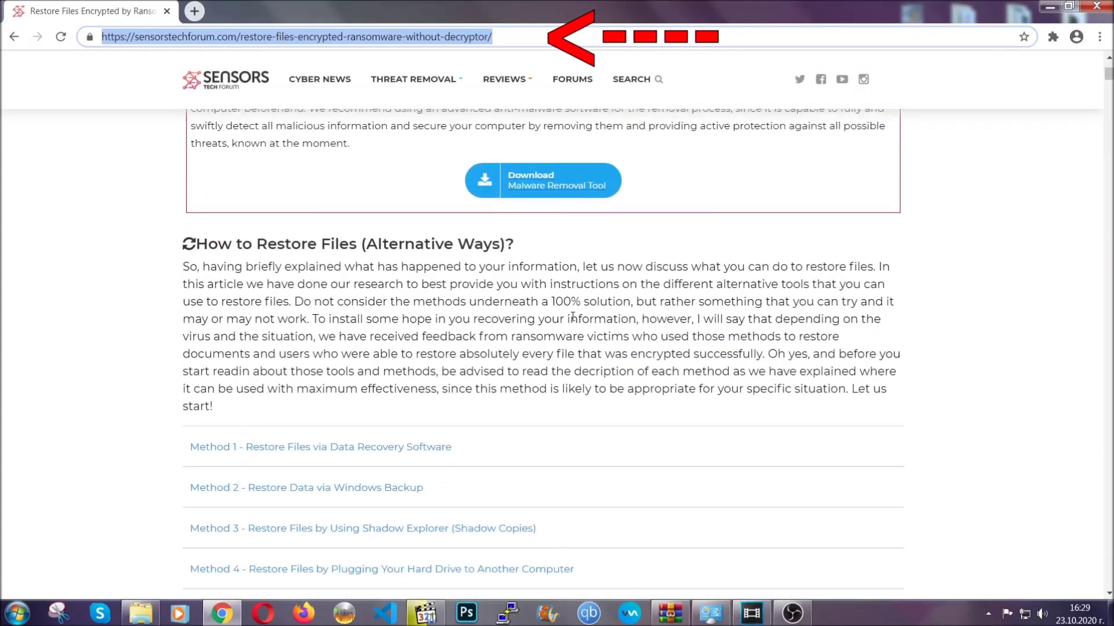
scroll(572, 316, "down", 1)
scroll(512, 319, "down", 2)
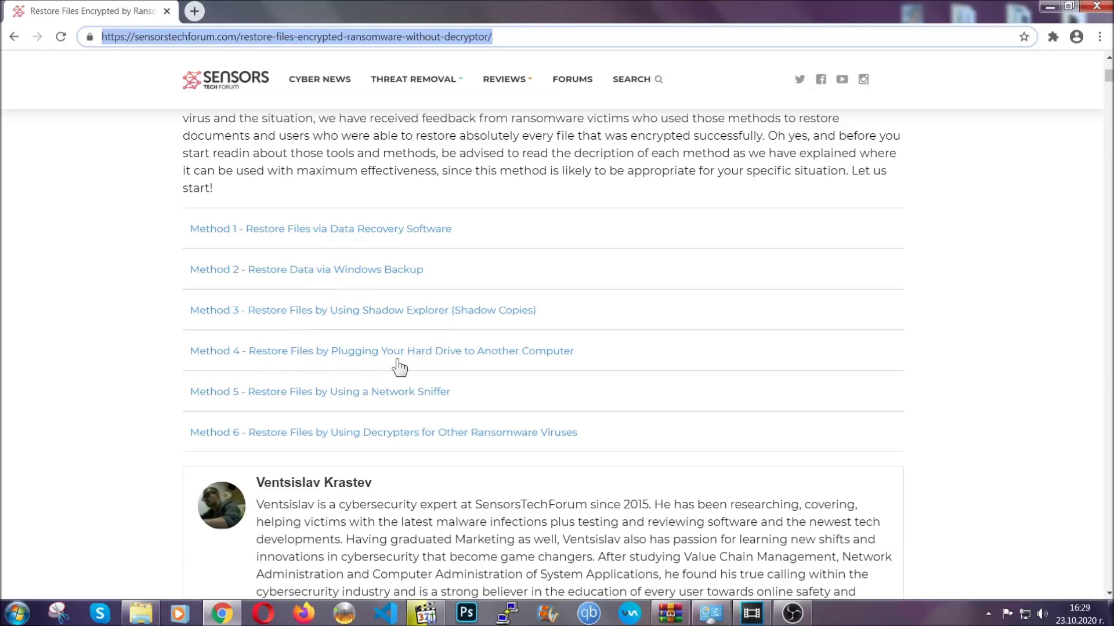
left_click(347, 268)
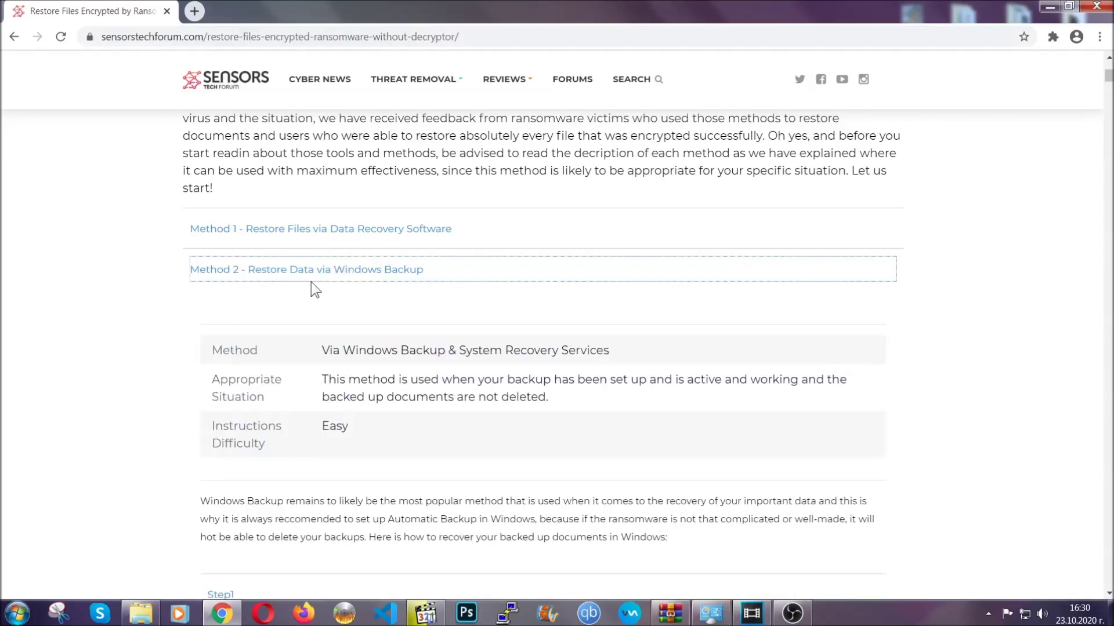
- Highlight the Windows Backup method summary, then expand its Step1, Step2 and Step3 instructions
left_click_drag(322, 350, 394, 435)
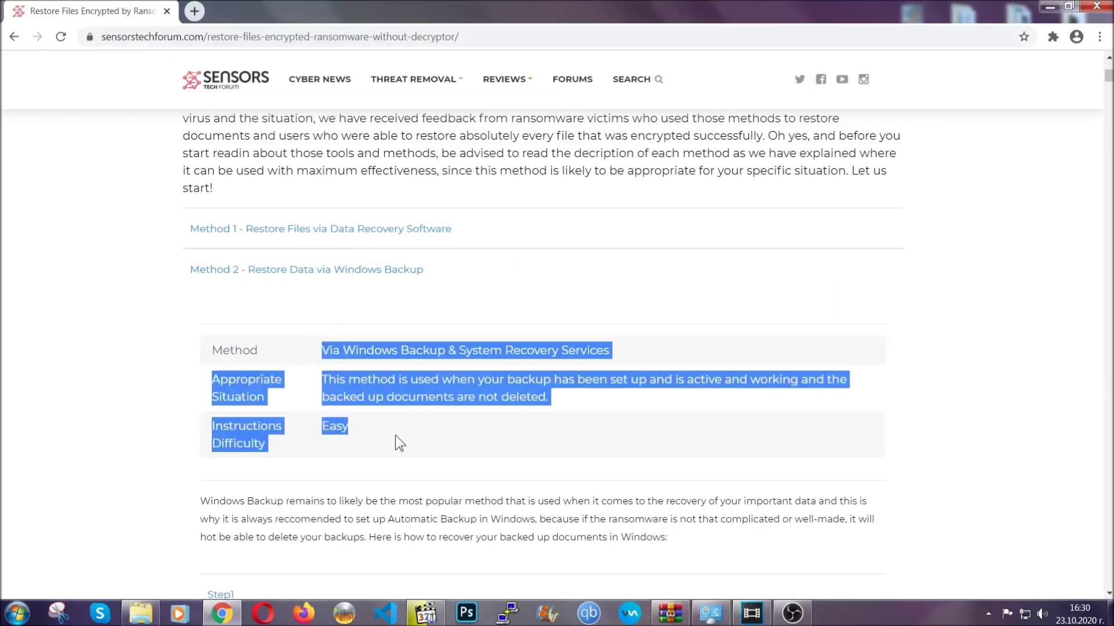
left_click(395, 435)
scroll(398, 432, "down", 4)
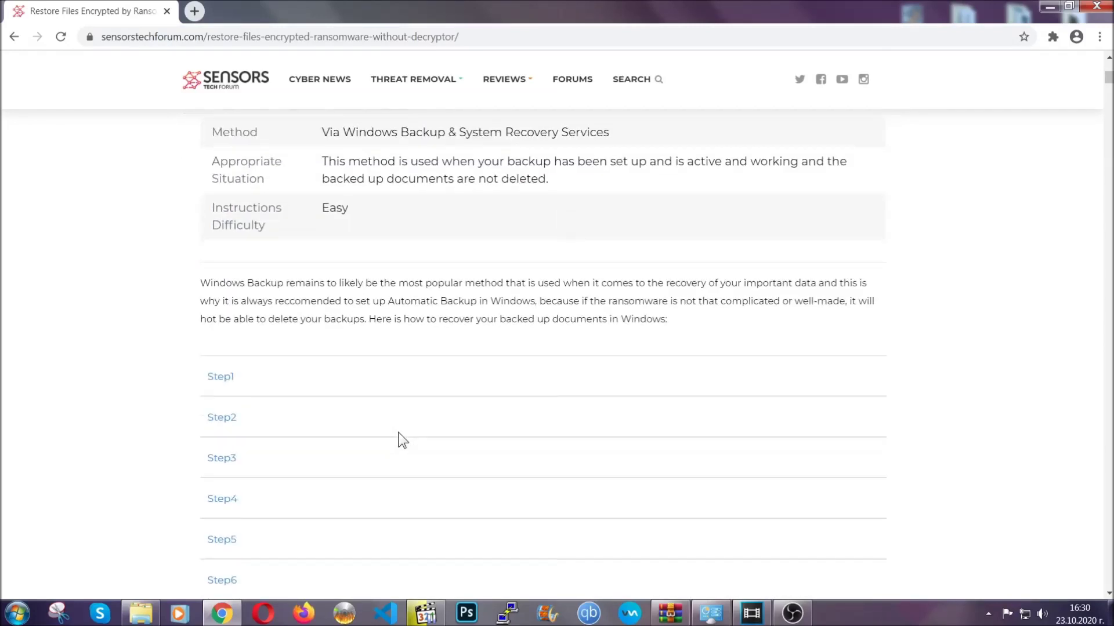
scroll(398, 433, "down", 1)
left_click(229, 304)
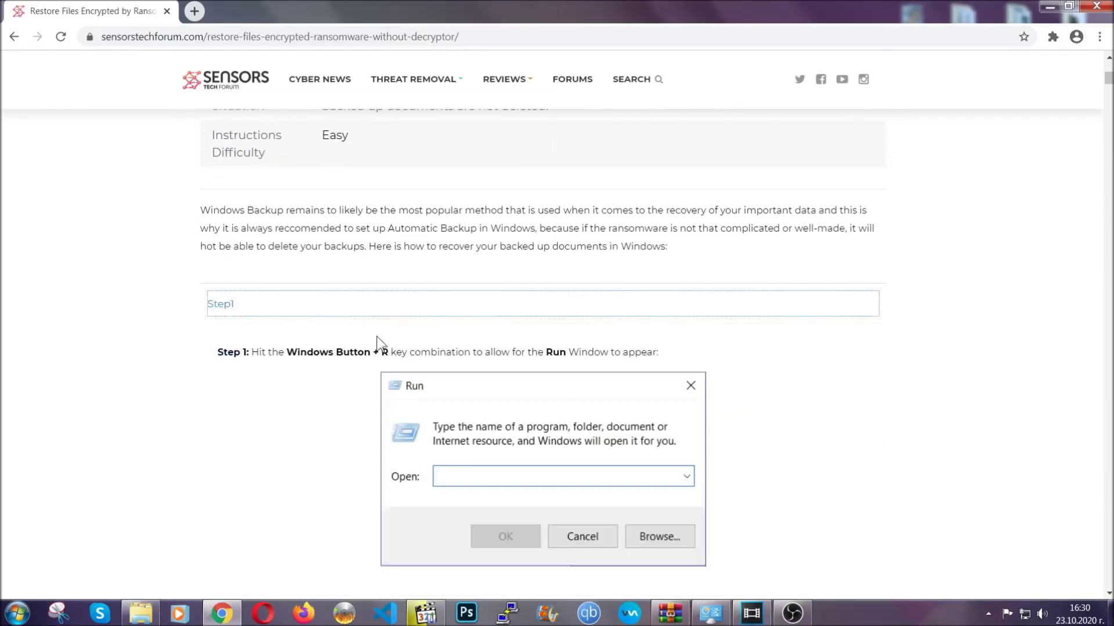
scroll(521, 360, "down", 5)
left_click(261, 364)
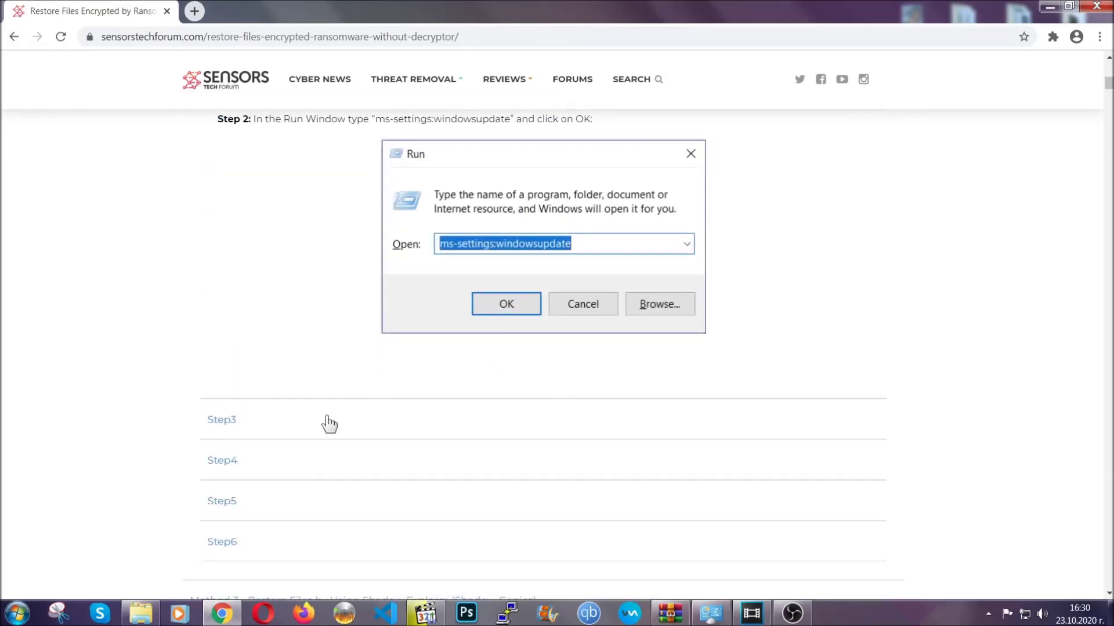
left_click(329, 424)
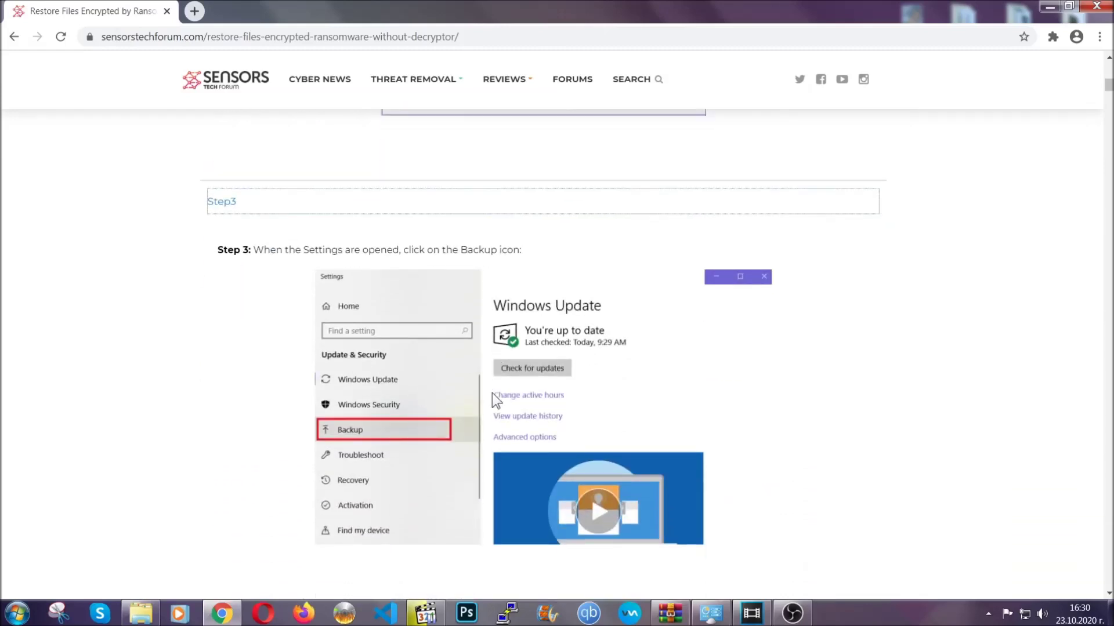
- Review the expanded backup steps and minimize Chrome to show the desktop
scroll(489, 397, "down", 2)
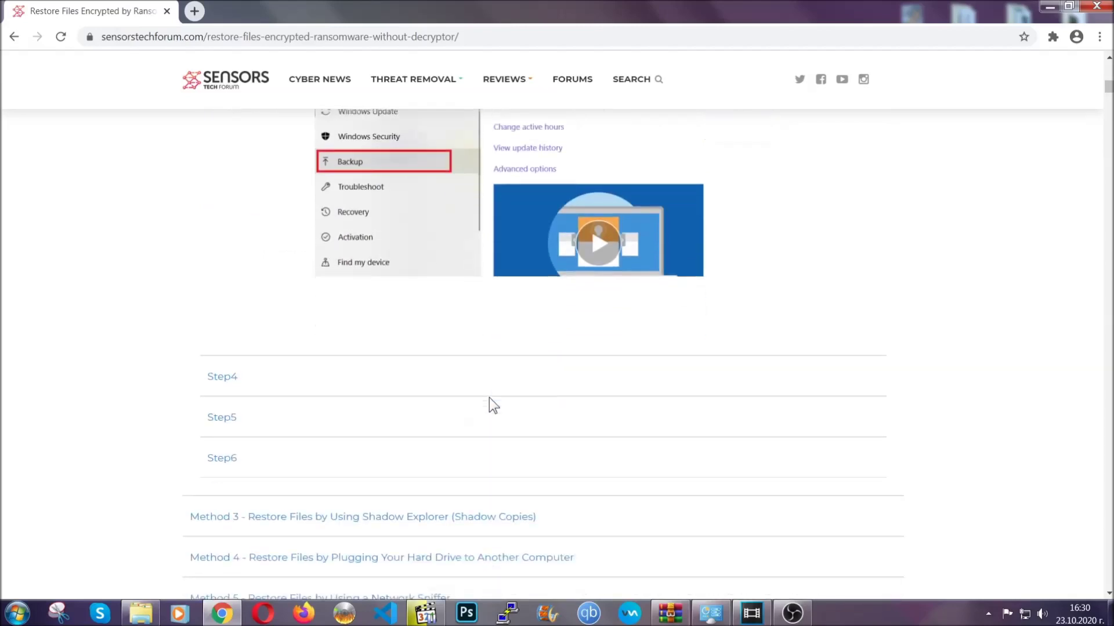
scroll(489, 398, "down", 7)
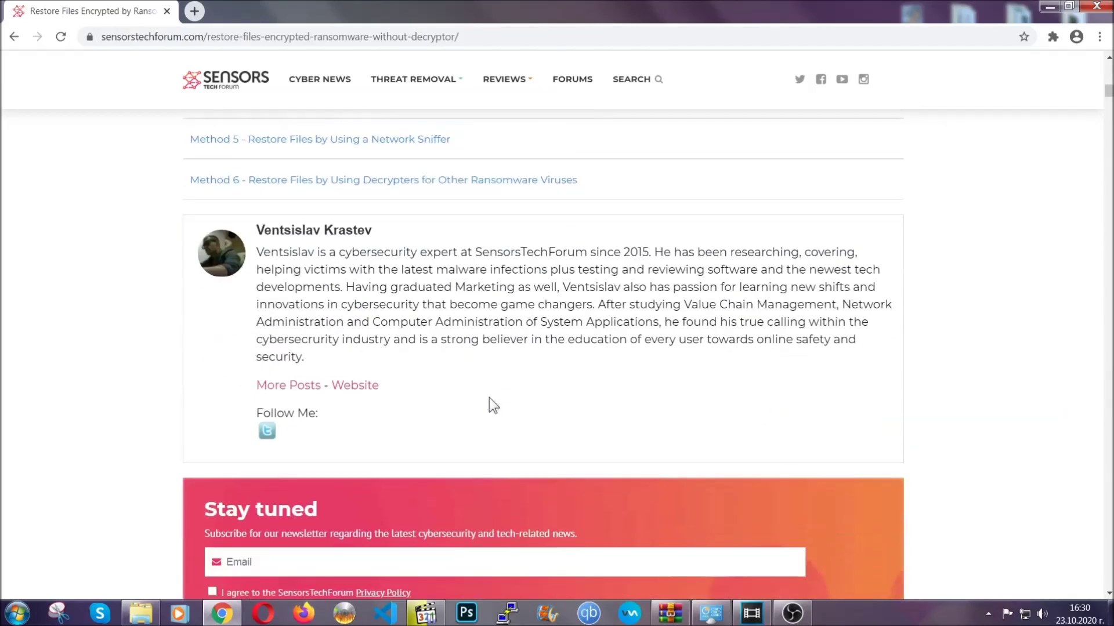
scroll(489, 398, "up", 20)
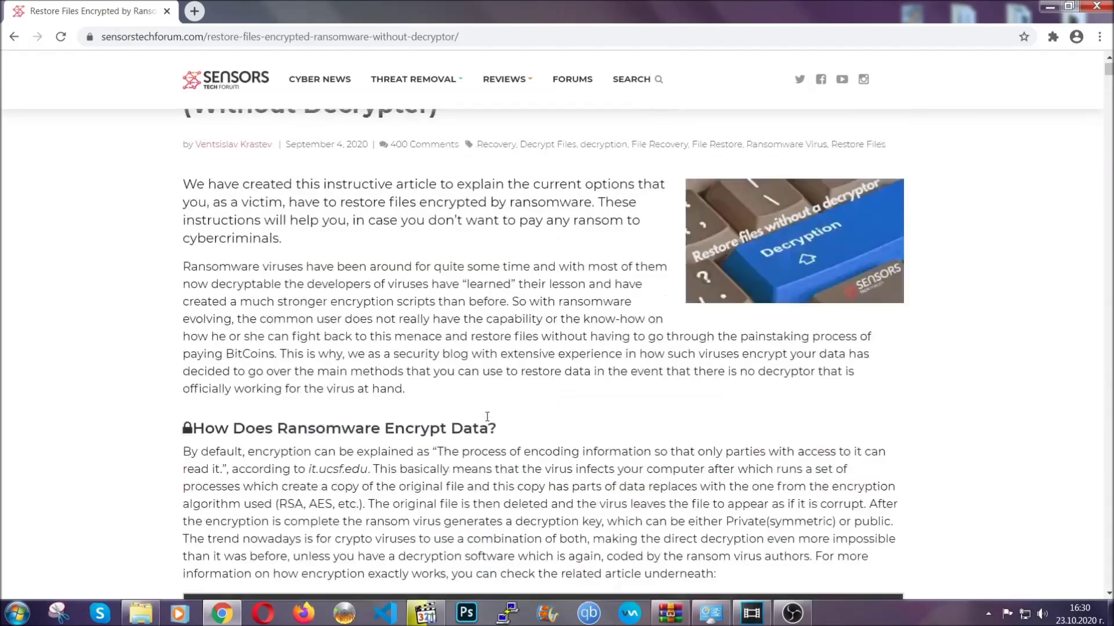
scroll(486, 416, "up", 2)
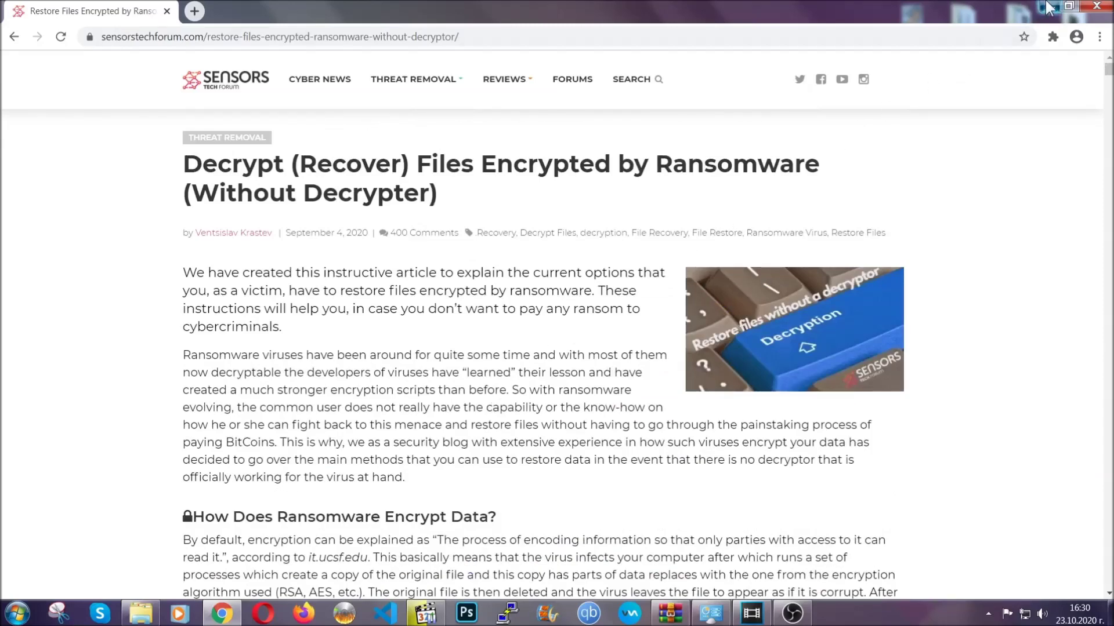
left_click(1048, 7)
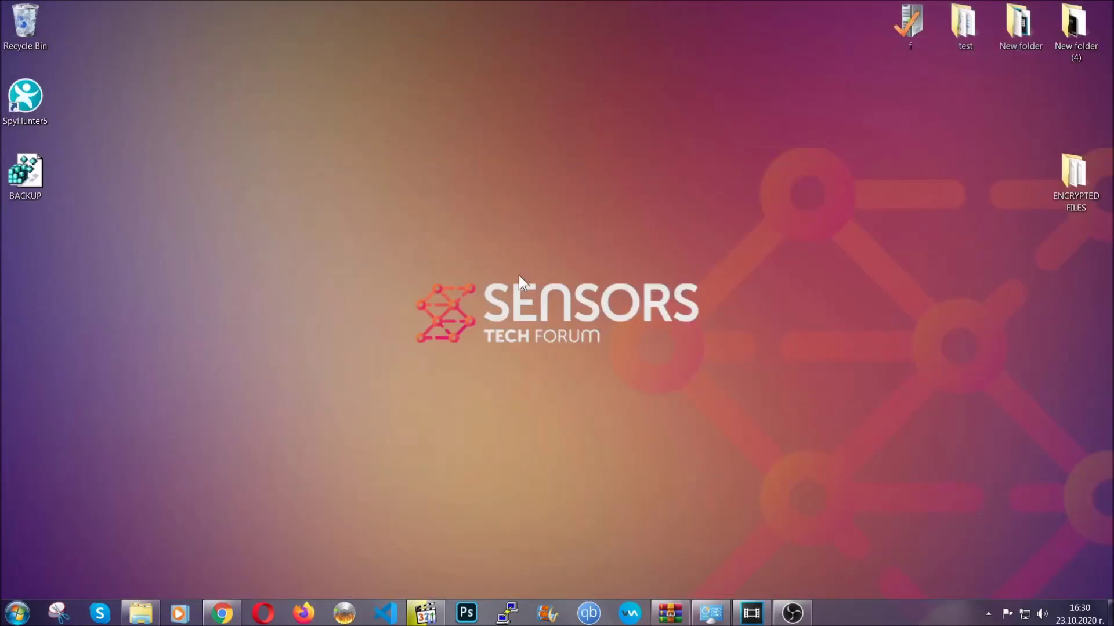